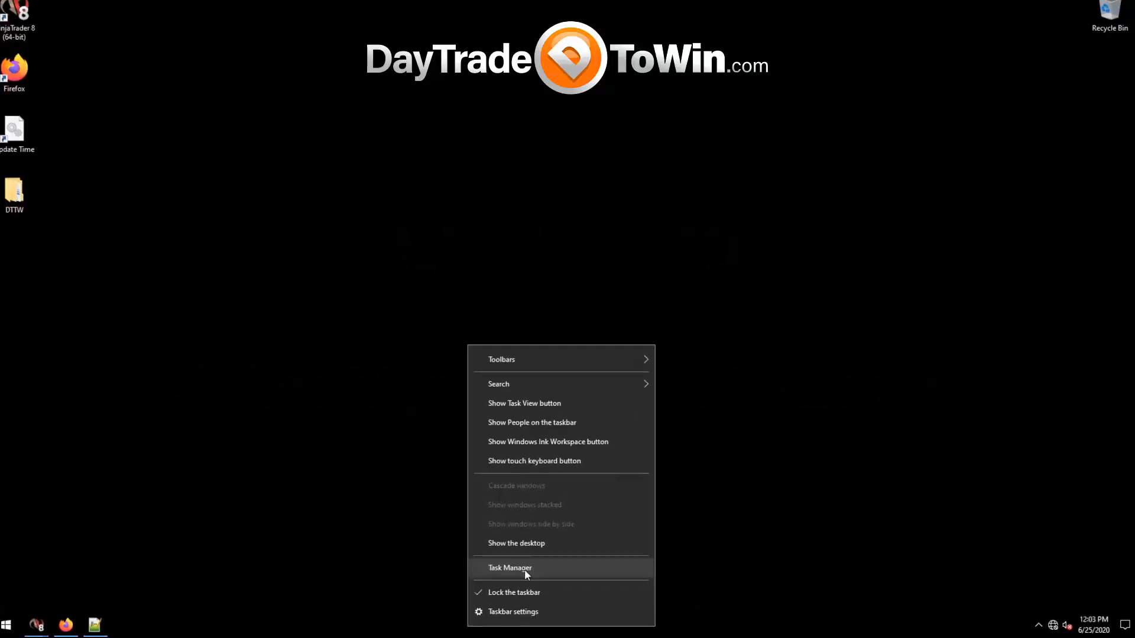
Open Task Manager and show the detailed list of running processes.
click(523, 569)
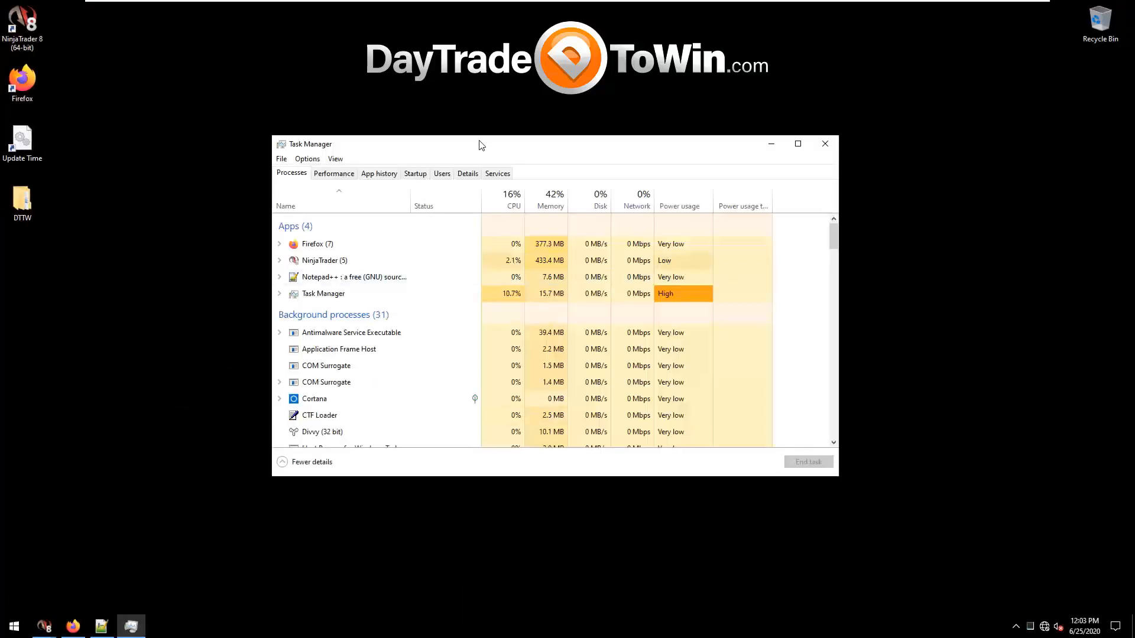
drag(470, 145, 487, 155)
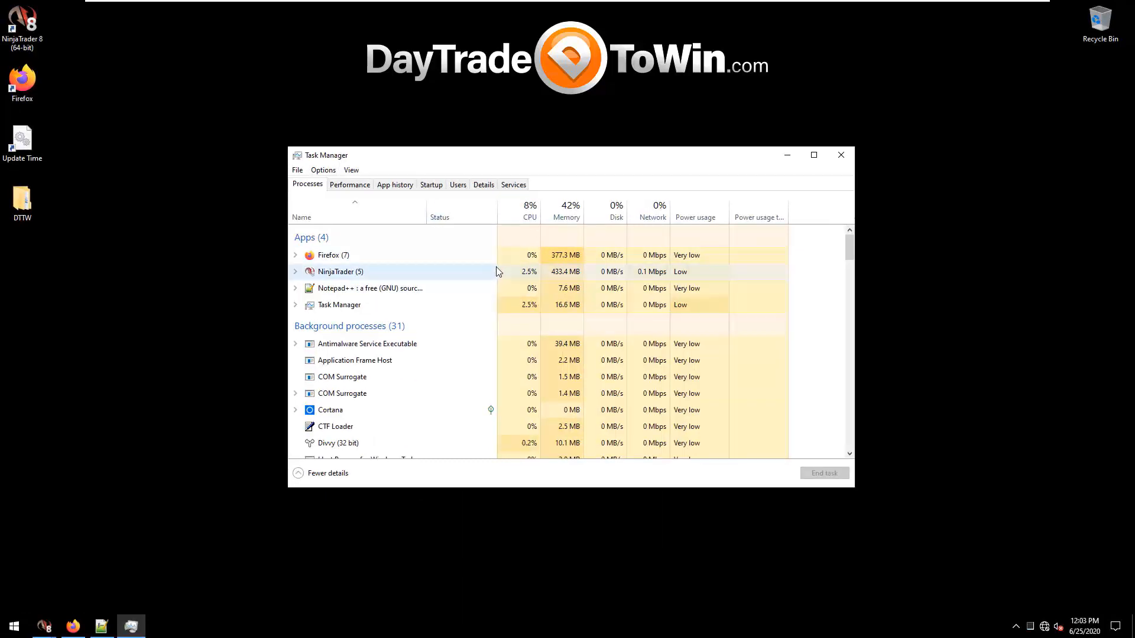
click(311, 474)
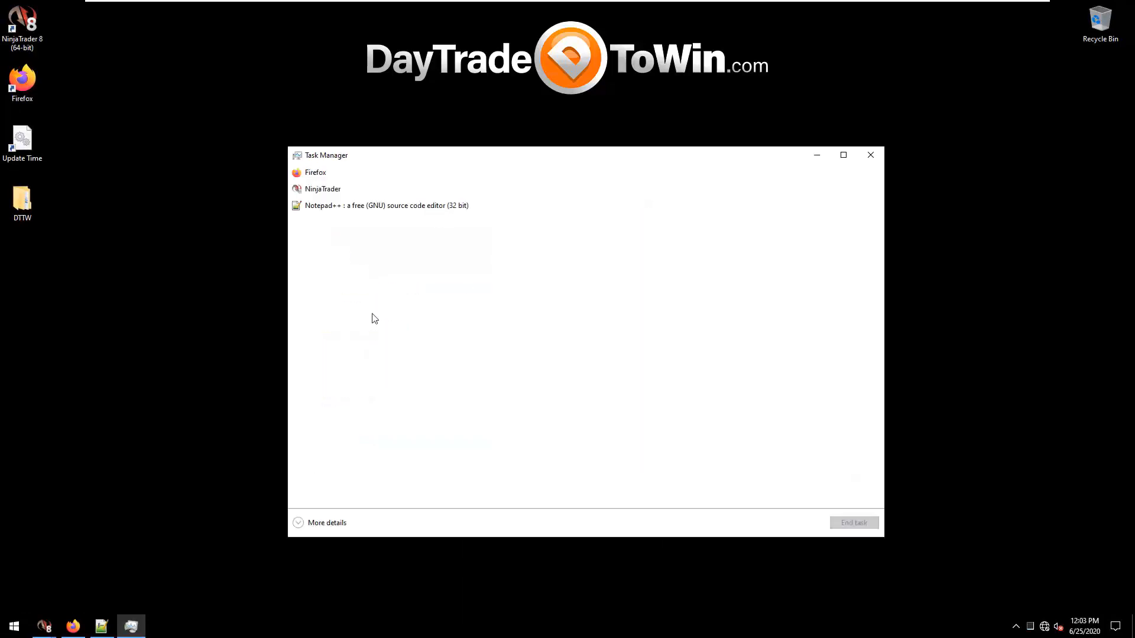
click(320, 524)
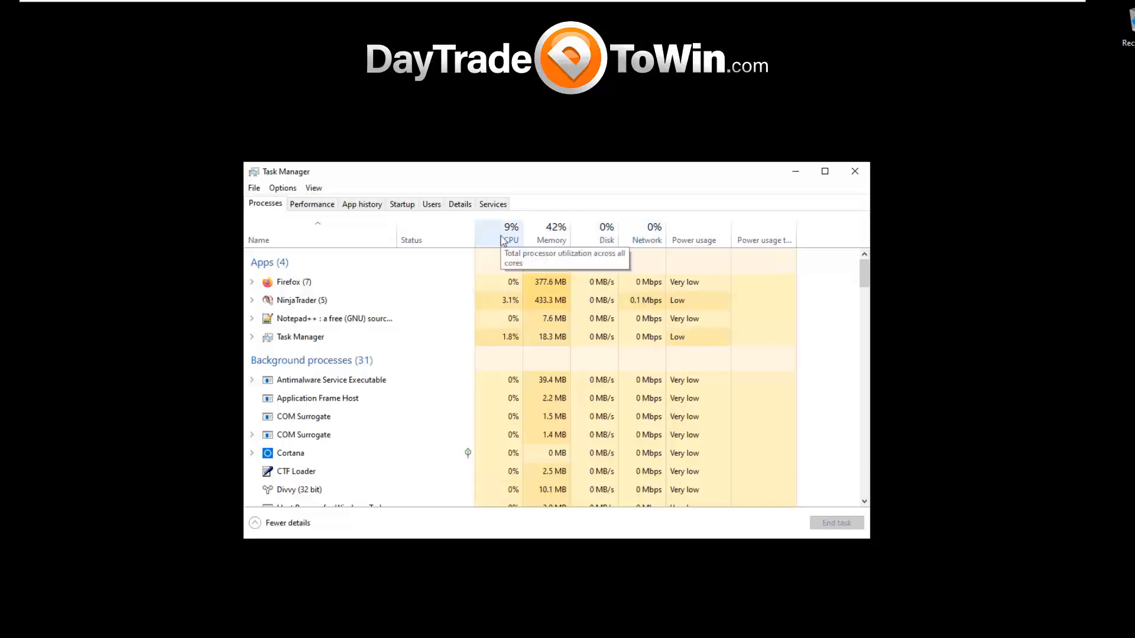
Select the NinjaTrader process and examine its resource usage along with the other running processes.
click(511, 305)
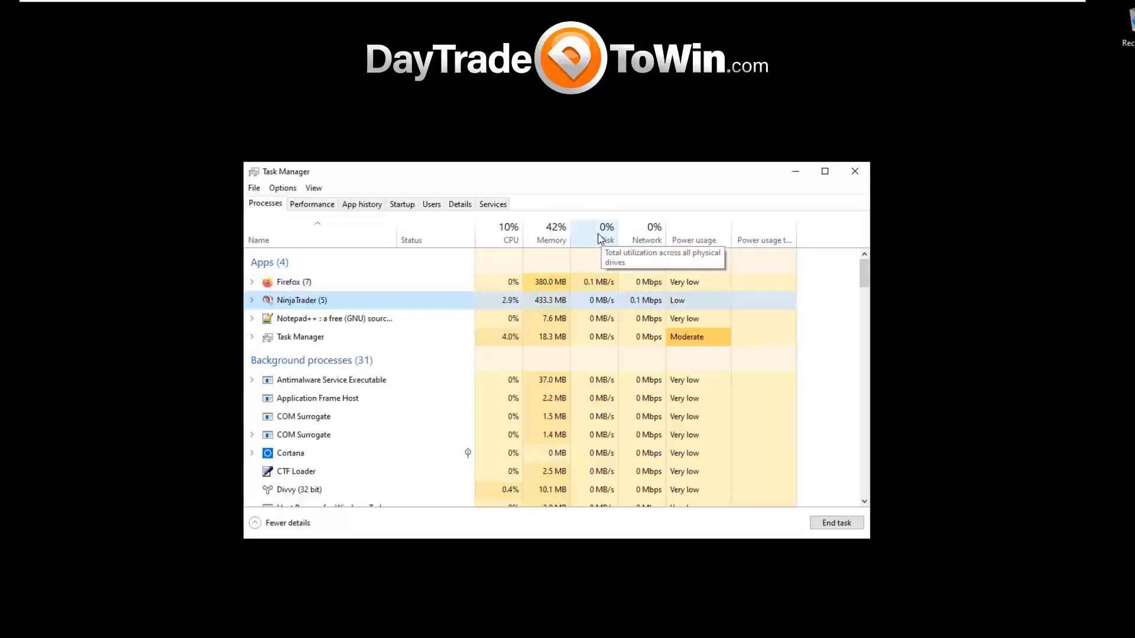
scroll(600, 391, down, 2)
scroll(600, 390, up, 2)
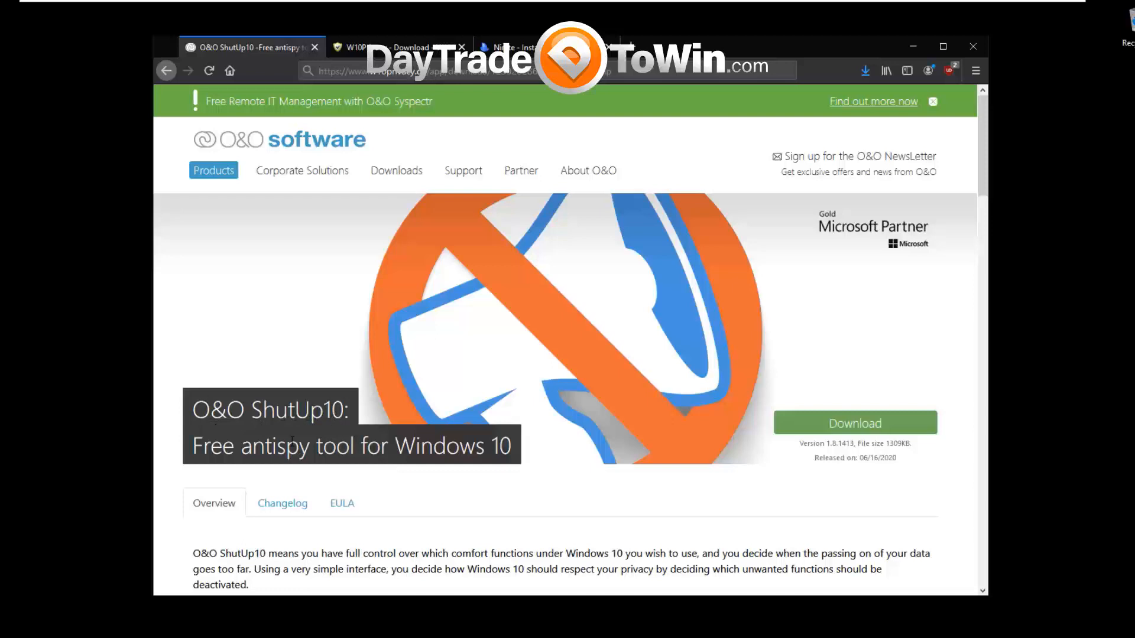
View the O&O ShutUp10 page and the W10Privacy download page in the browser.
drag(201, 410, 343, 410)
click(376, 52)
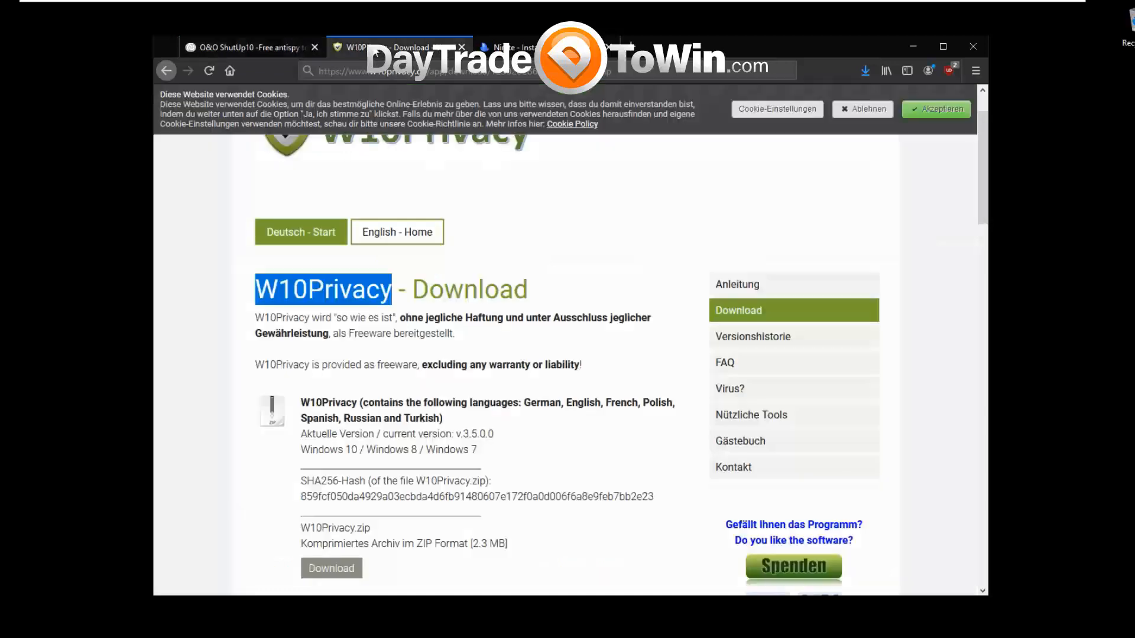
scroll(434, 330, up, 2)
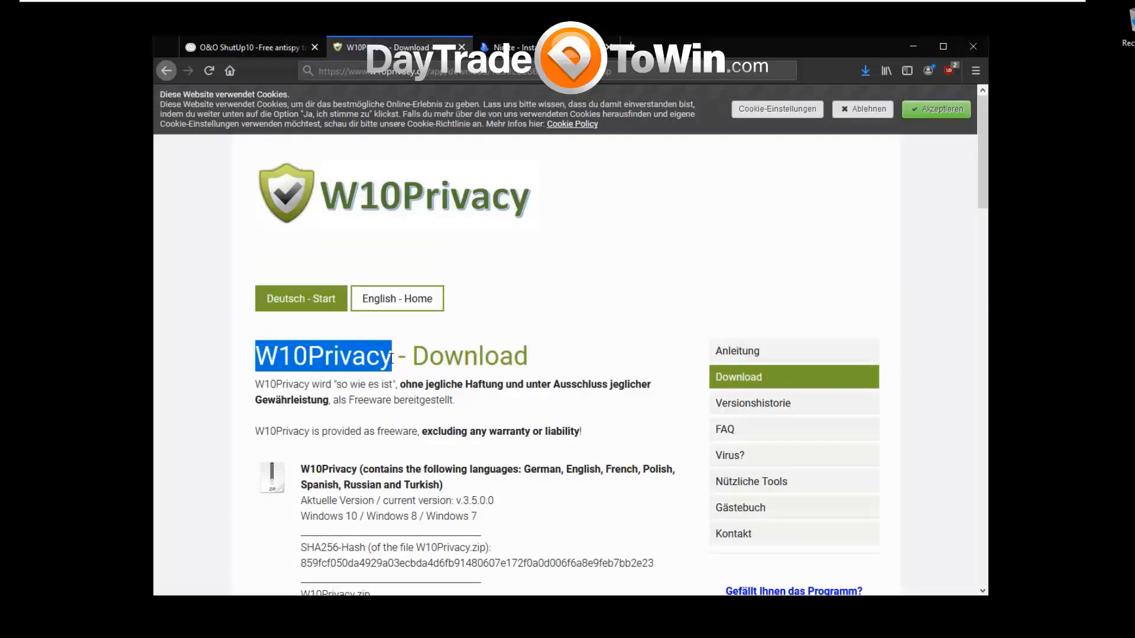
click(357, 362)
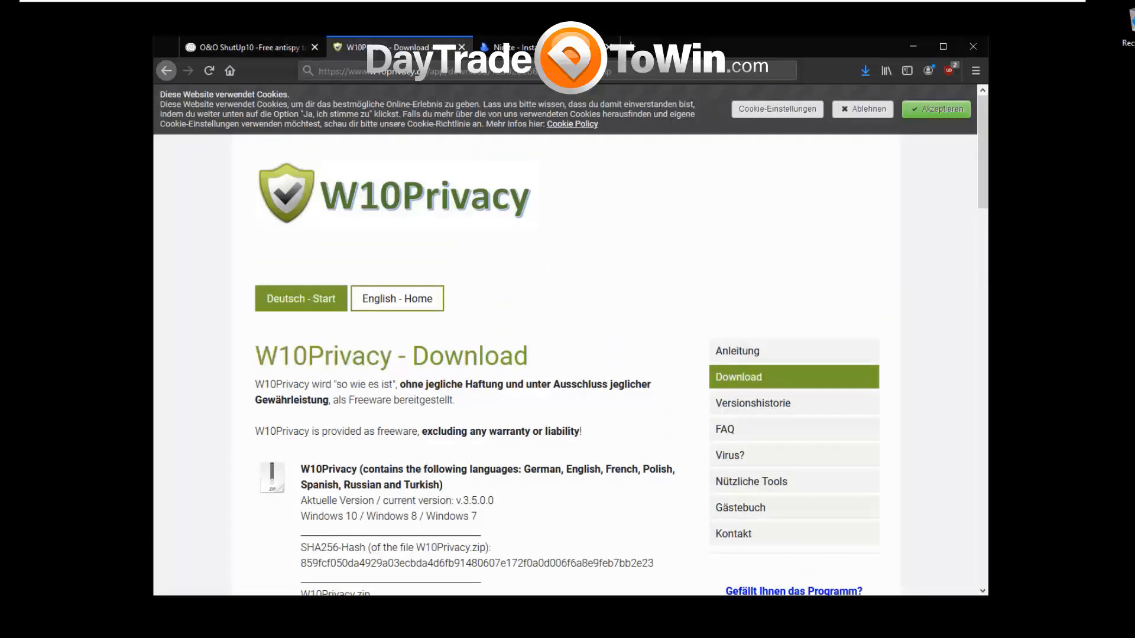
Switch to Notepad++ and review the O&O ShutUp10 website address, comparing it with its page in the browser.
click(106, 627)
click(143, 236)
double_click(143, 236)
drag(142, 236, 67, 216)
click(222, 264)
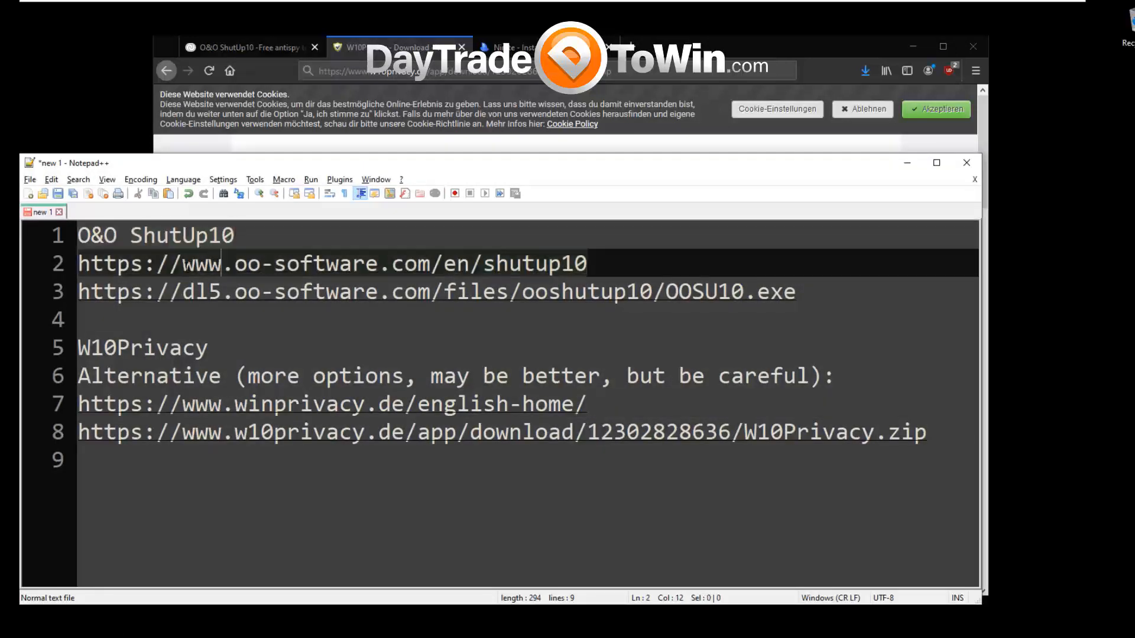
click(238, 265)
click(353, 265)
click(443, 265)
click(590, 264)
click(264, 48)
key(alt+Tab)
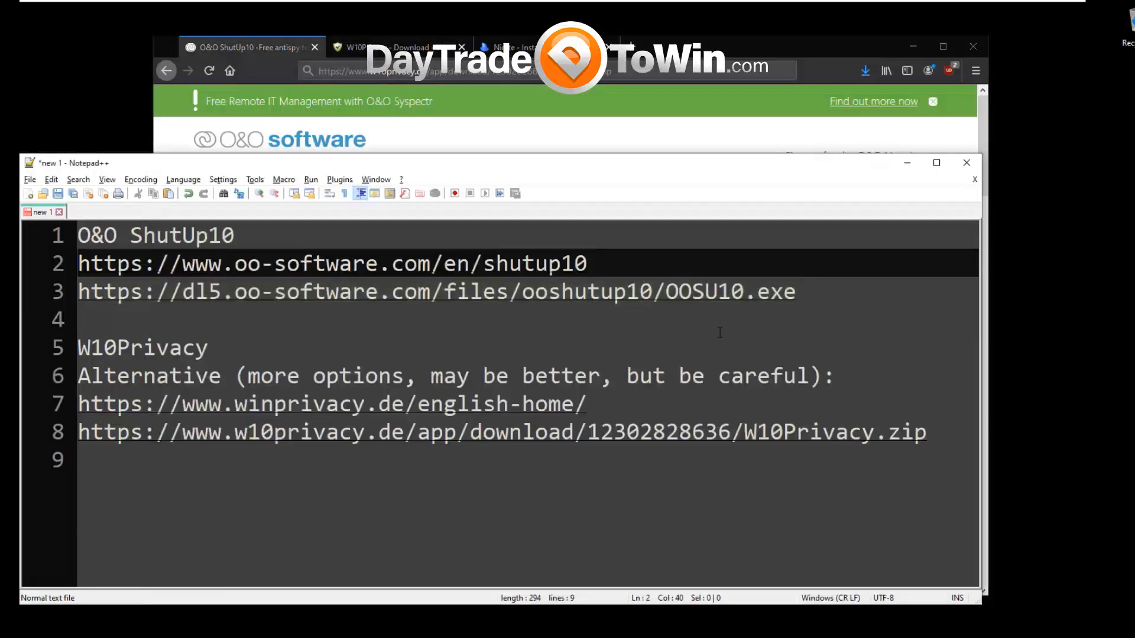
Review the direct OOSU10.exe download link on line 3 of the notes.
click(737, 328)
drag(828, 294, 77, 292)
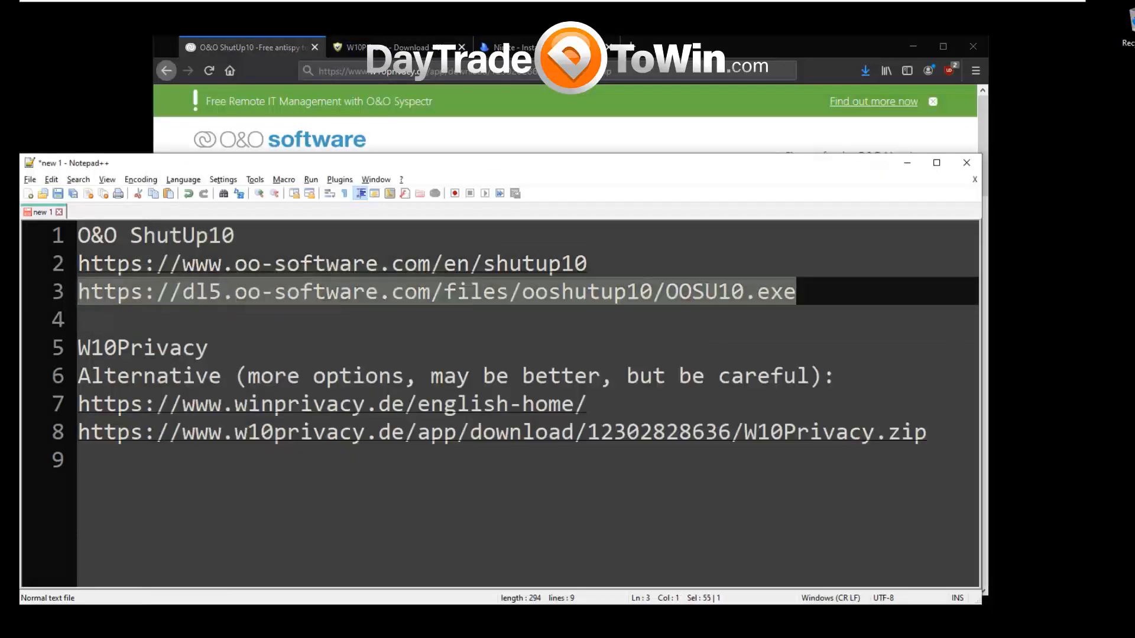
click(177, 316)
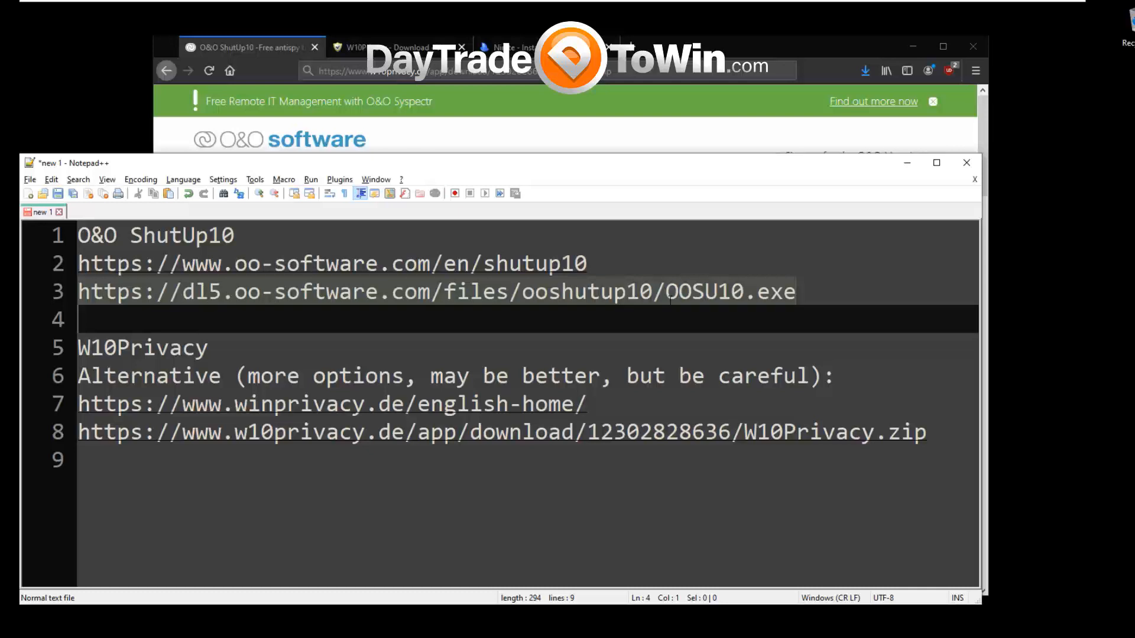
click(756, 293)
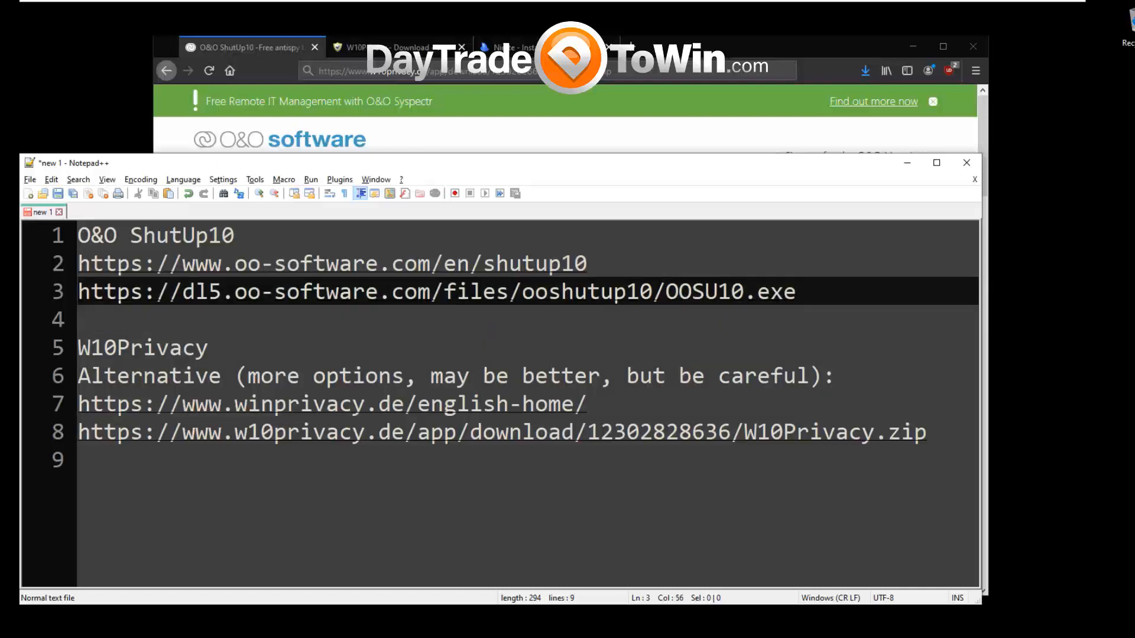
Open the O&O ShutUp10 page from the link on line 2 and try to download OOSU10.exe.
double_click(355, 264)
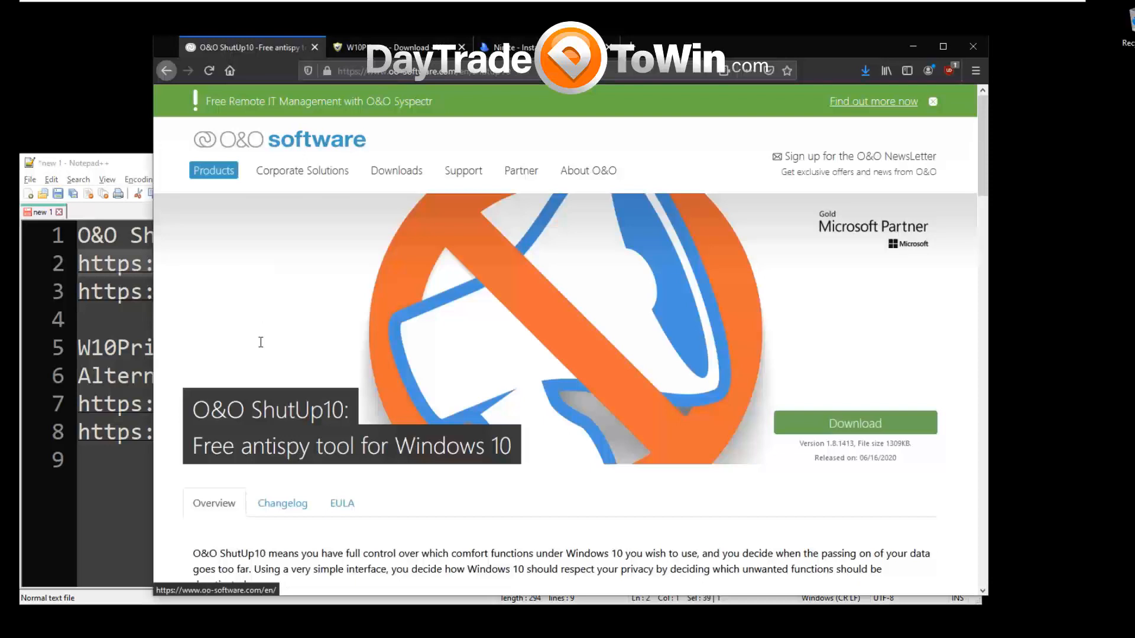
click(799, 426)
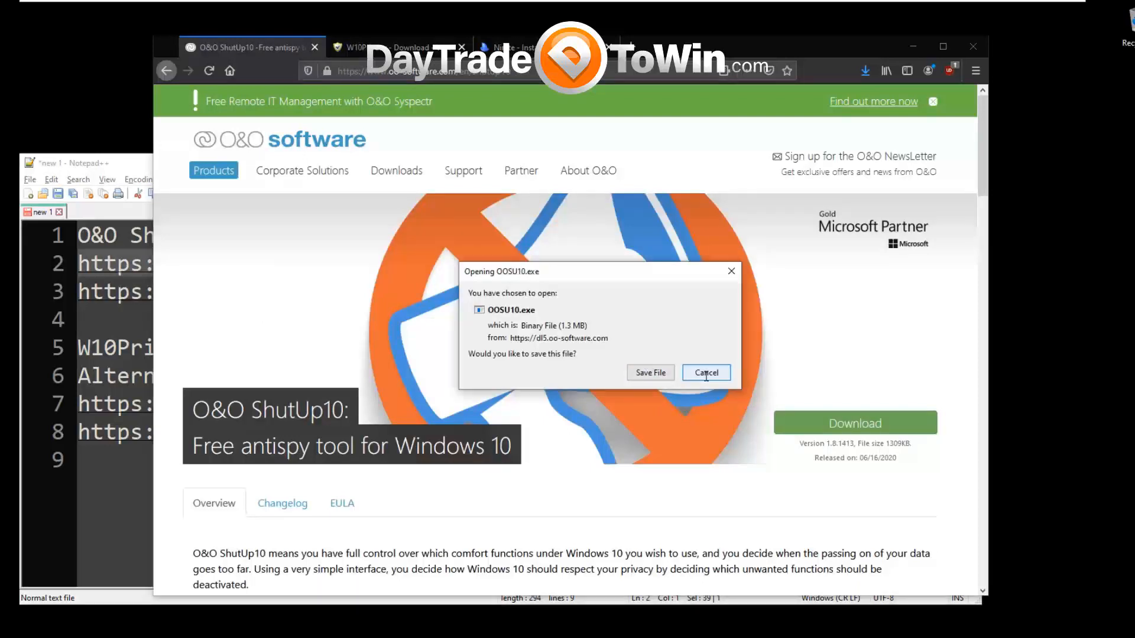
click(650, 373)
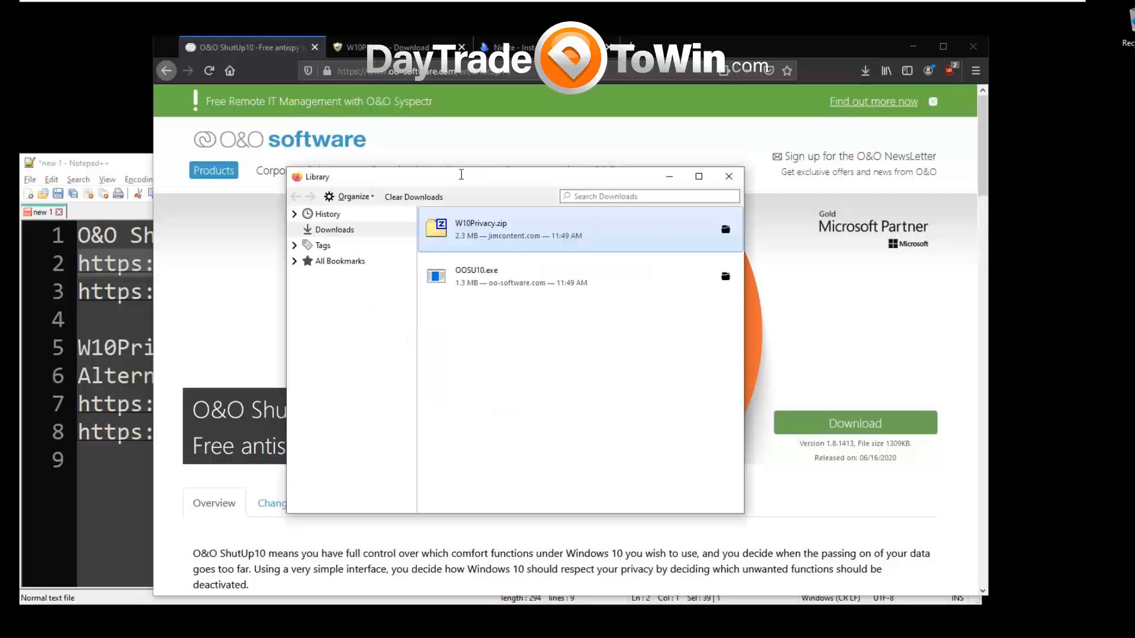
Run OOSU10.exe from the browser's downloads list and minimize the browser and Notepad++ windows.
click(468, 276)
drag(557, 178, 271, 539)
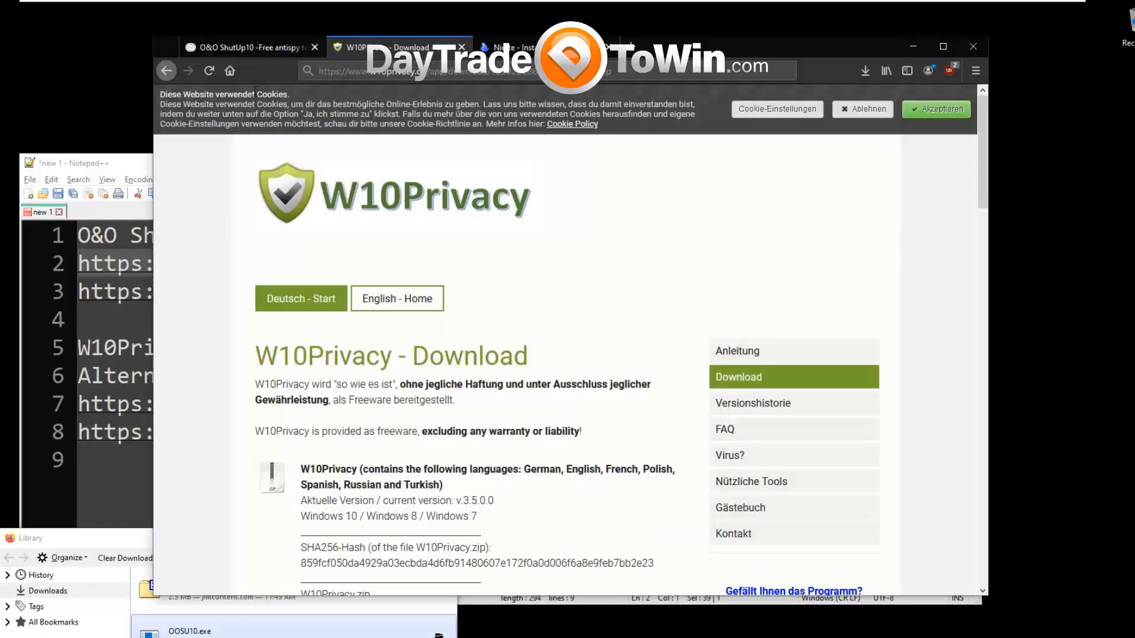
click(249, 48)
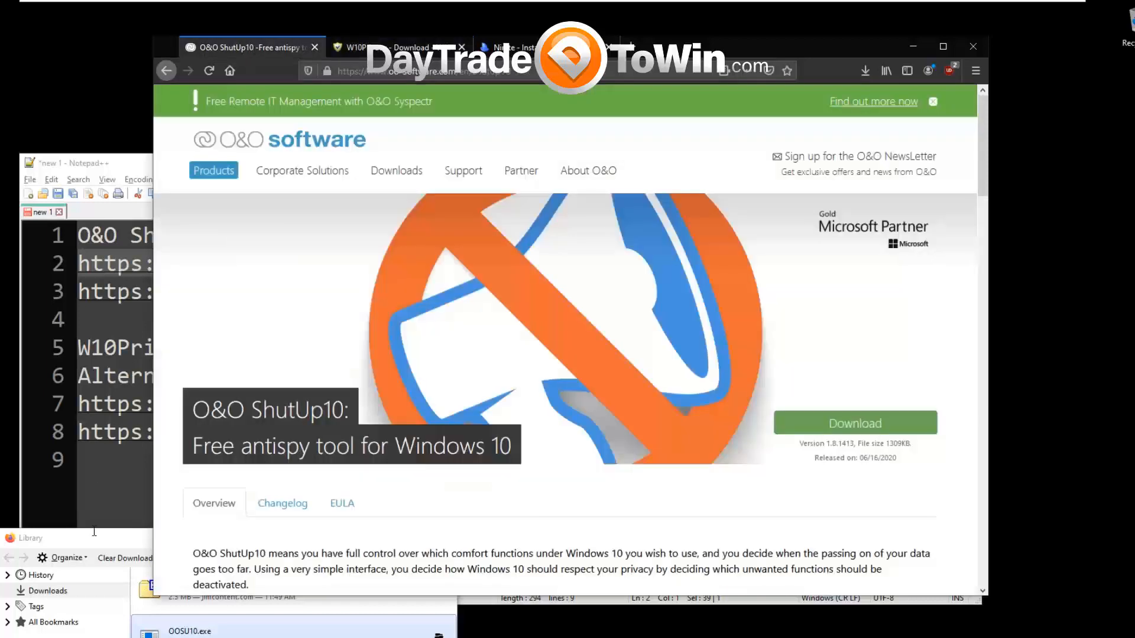
drag(94, 539, 263, 232)
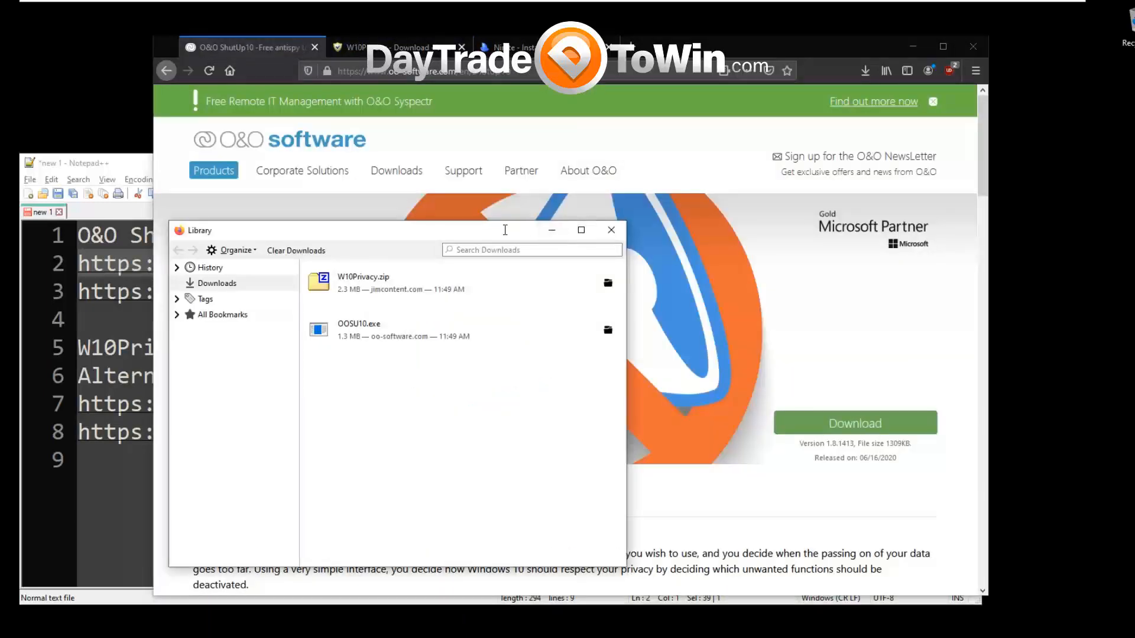
click(375, 331)
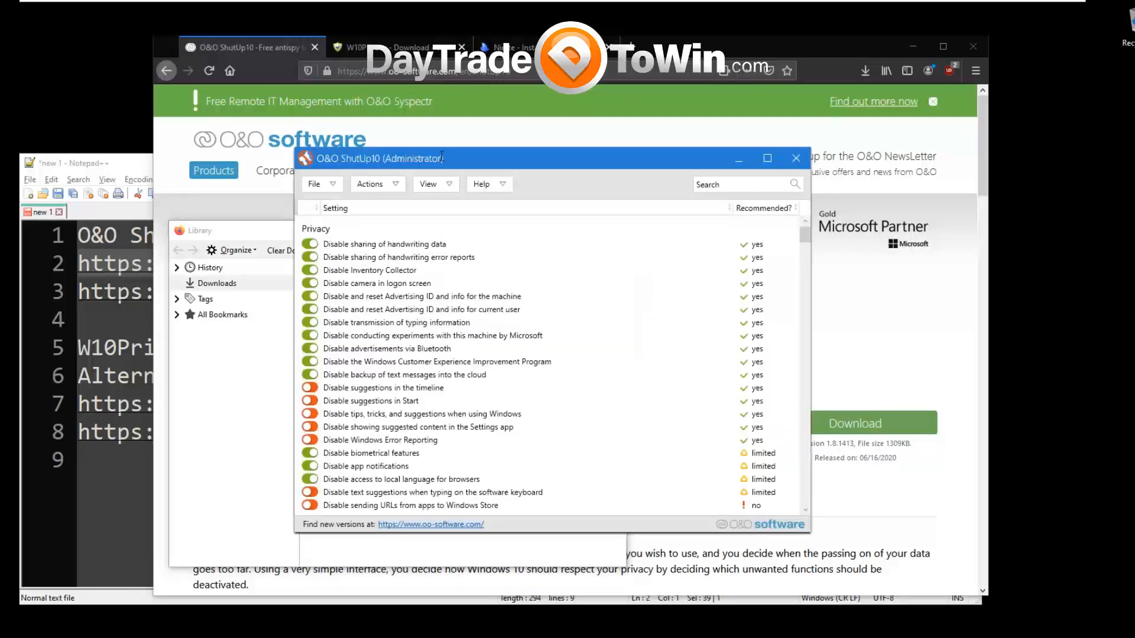
click(912, 47)
click(907, 163)
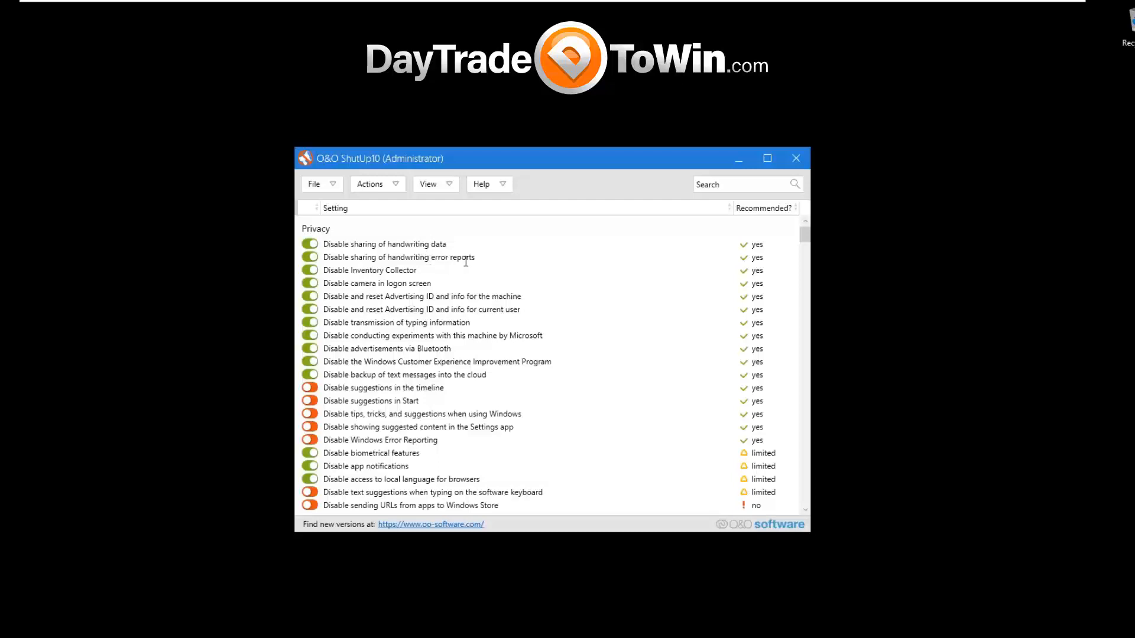
Read the explanations of the Privacy settings, including handwriting data sharing and the Advertising ID for the machine.
mouse_move(805, 236)
mouse_down()
mouse_move(808, 478)
mouse_move(807, 244)
mouse_up()
click(430, 244)
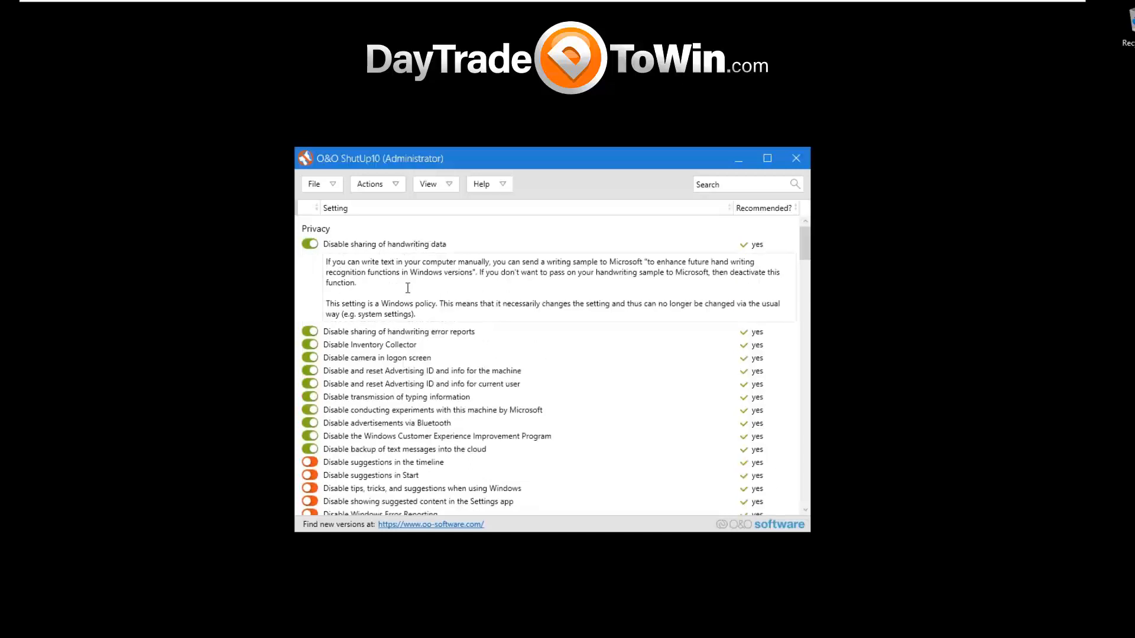
click(401, 246)
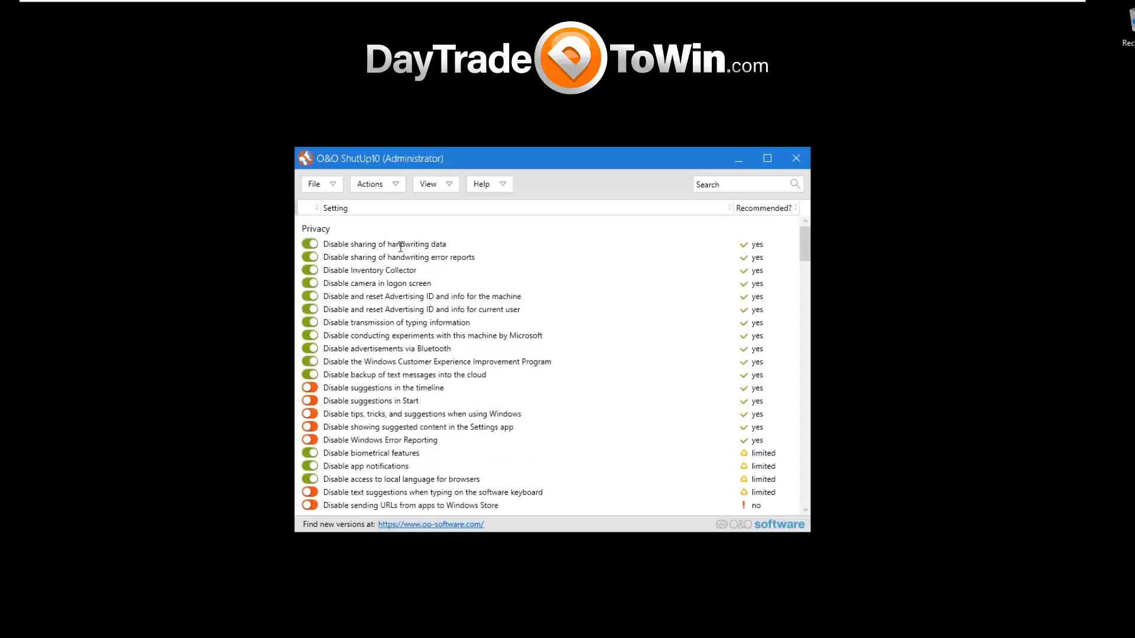
click(400, 258)
click(388, 332)
click(393, 359)
click(394, 362)
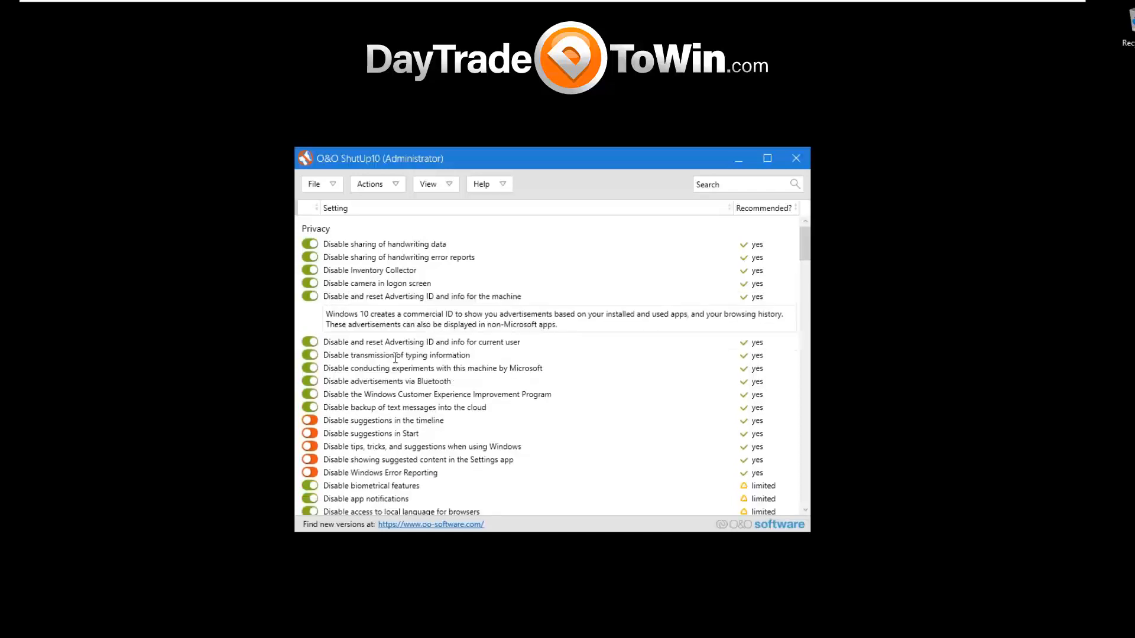
click(384, 243)
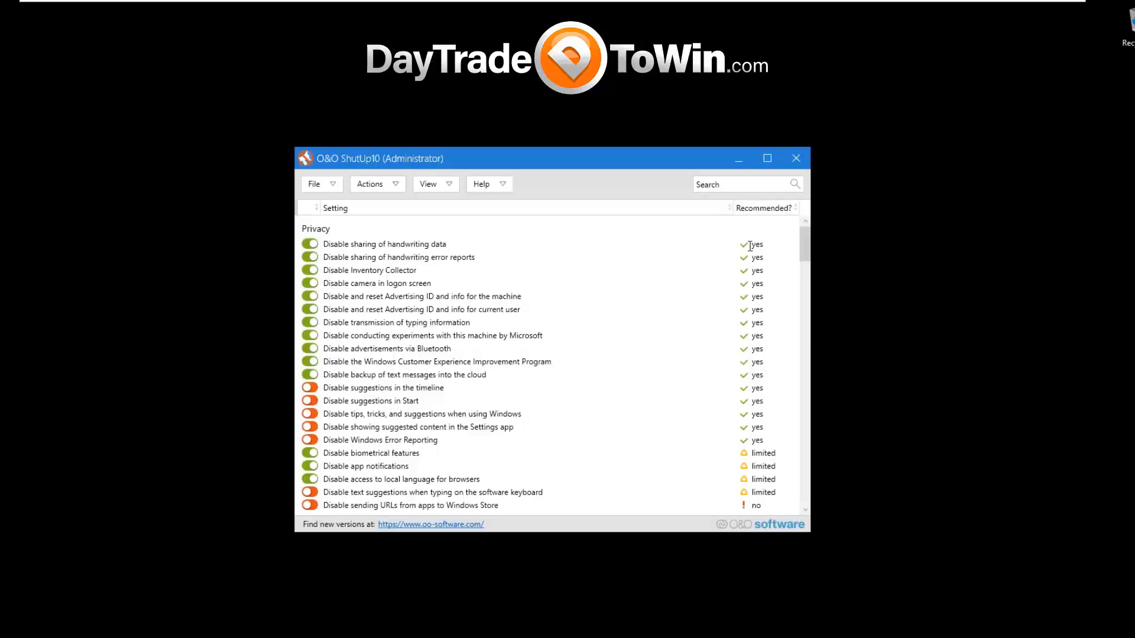
Try to switch off "Disable sharing of handwriting data" and discard the change.
click(316, 243)
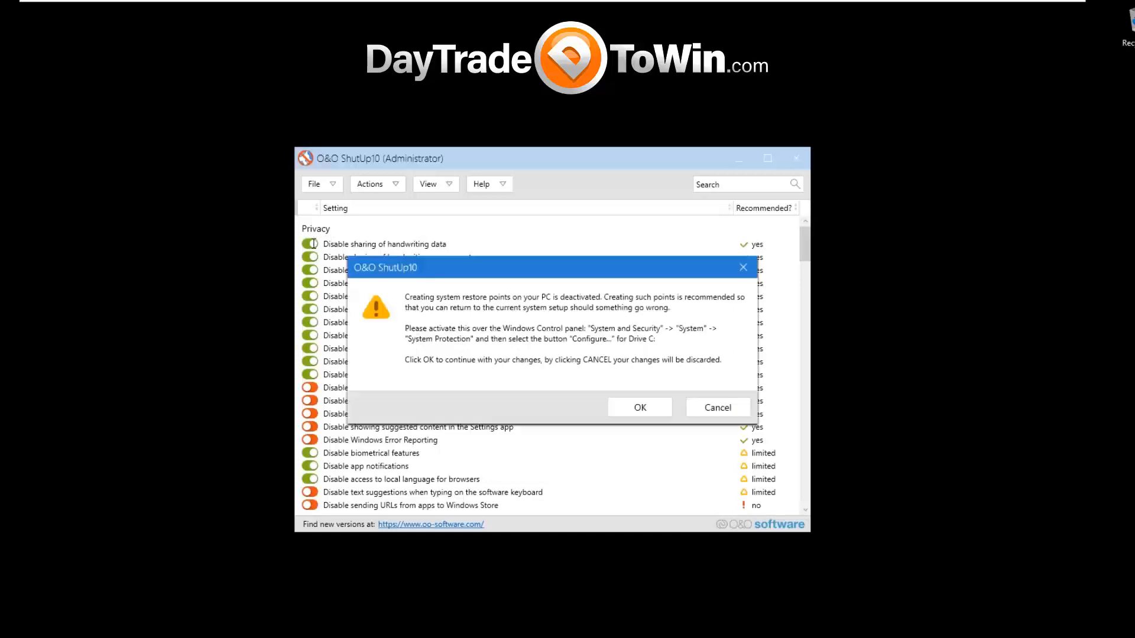
click(718, 406)
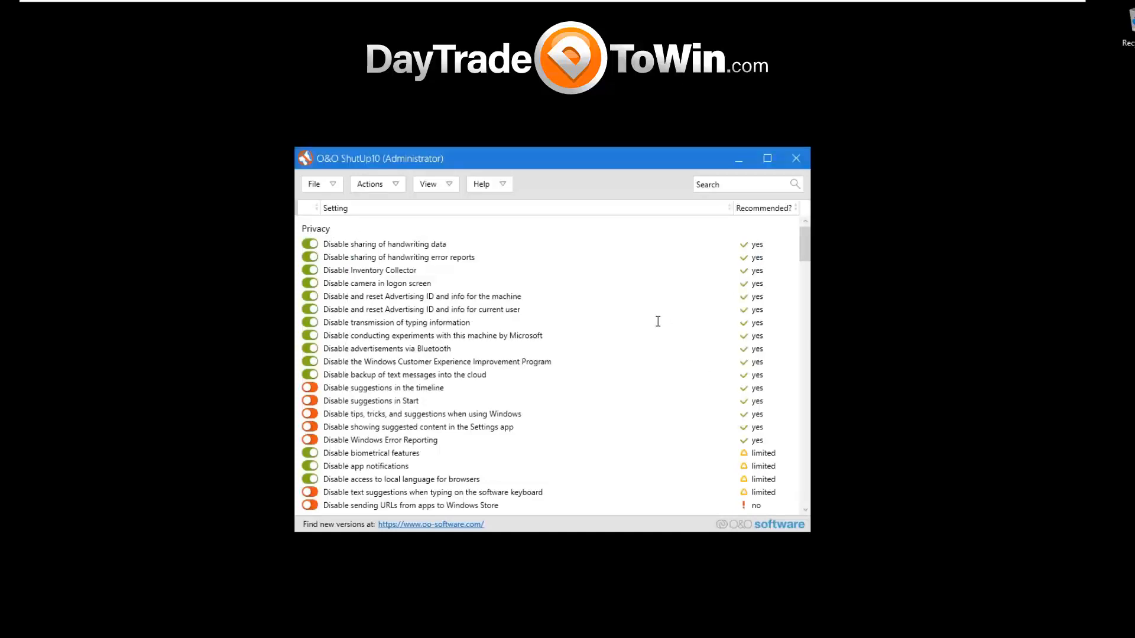
Read the explanations for "Disable biometrical features" and "Disable sending URLs from apps to Windows Store" and look through the remaining settings.
scroll(798, 278, down, 3)
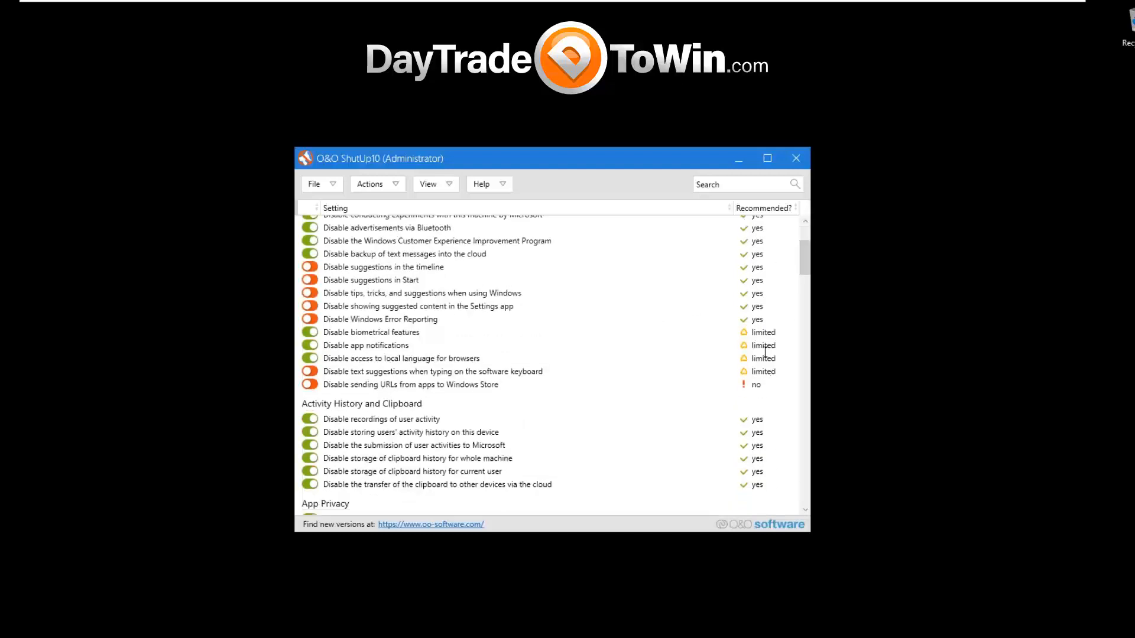
click(762, 333)
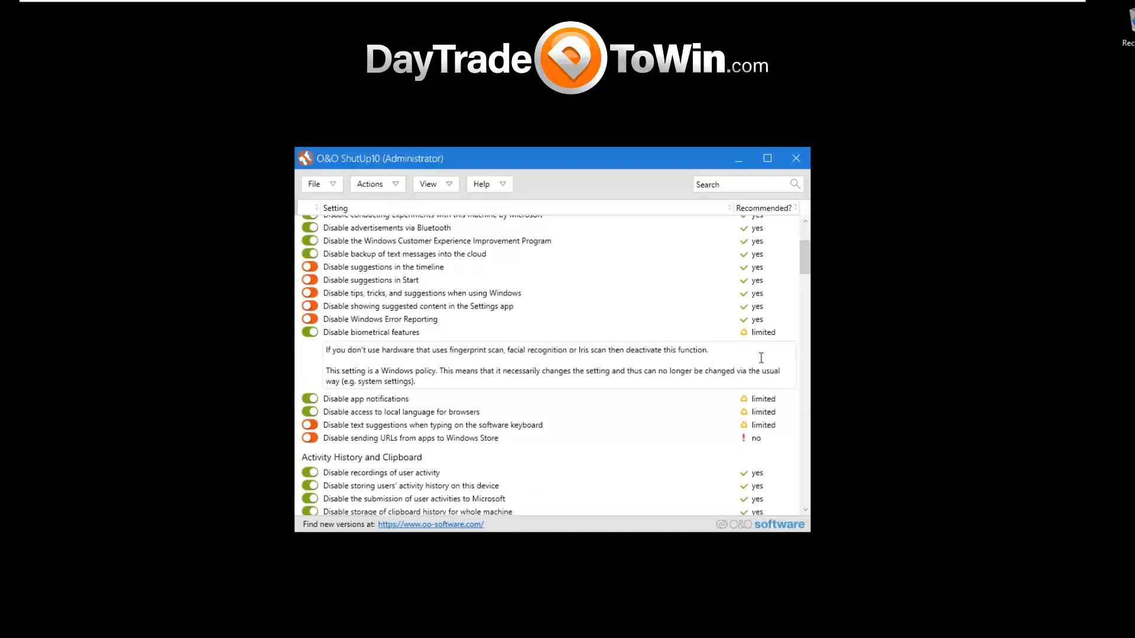
click(771, 439)
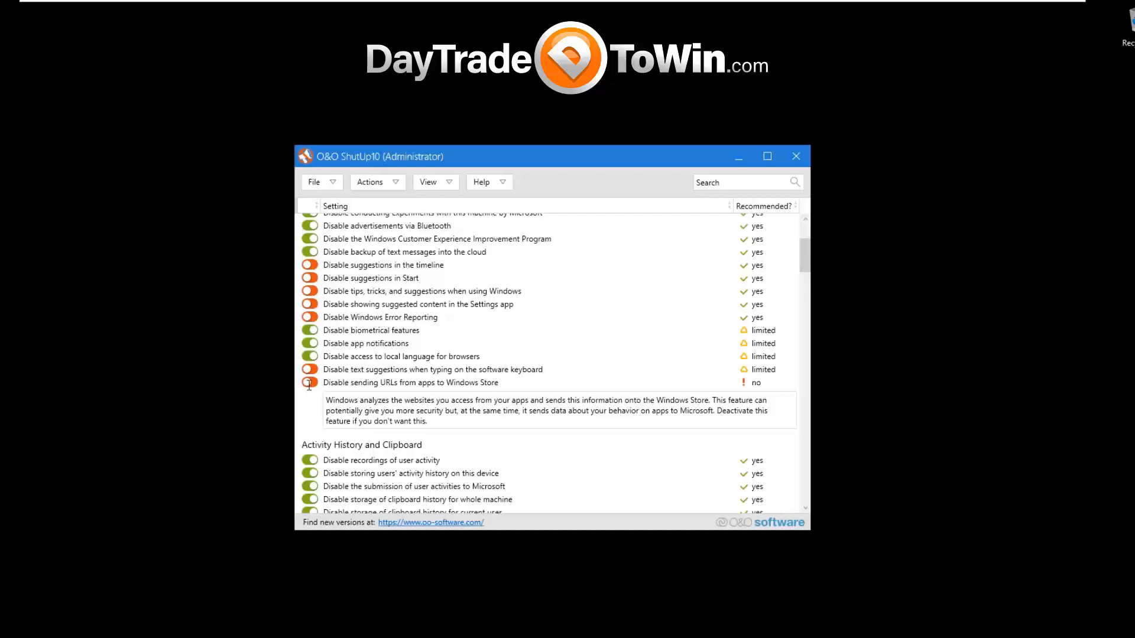
scroll(799, 282, down, 2)
scroll(799, 283, up, 5)
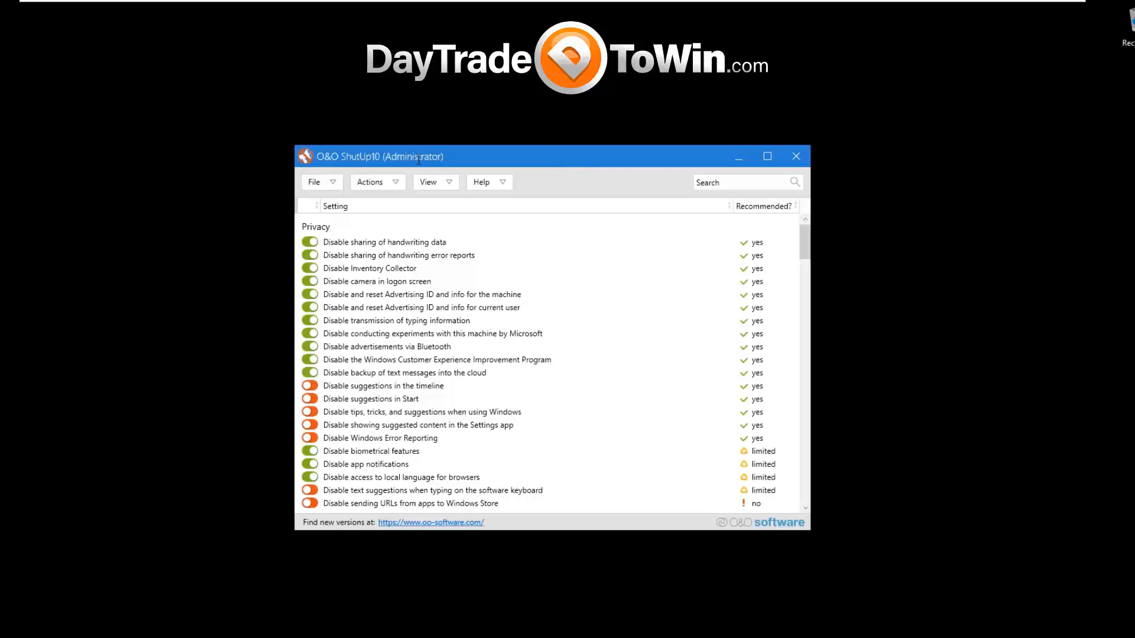
Examine the available bulk actions for applying recommended settings, undoing all changes and creating a system restoration point.
drag(386, 160, 396, 158)
click(348, 178)
click(412, 178)
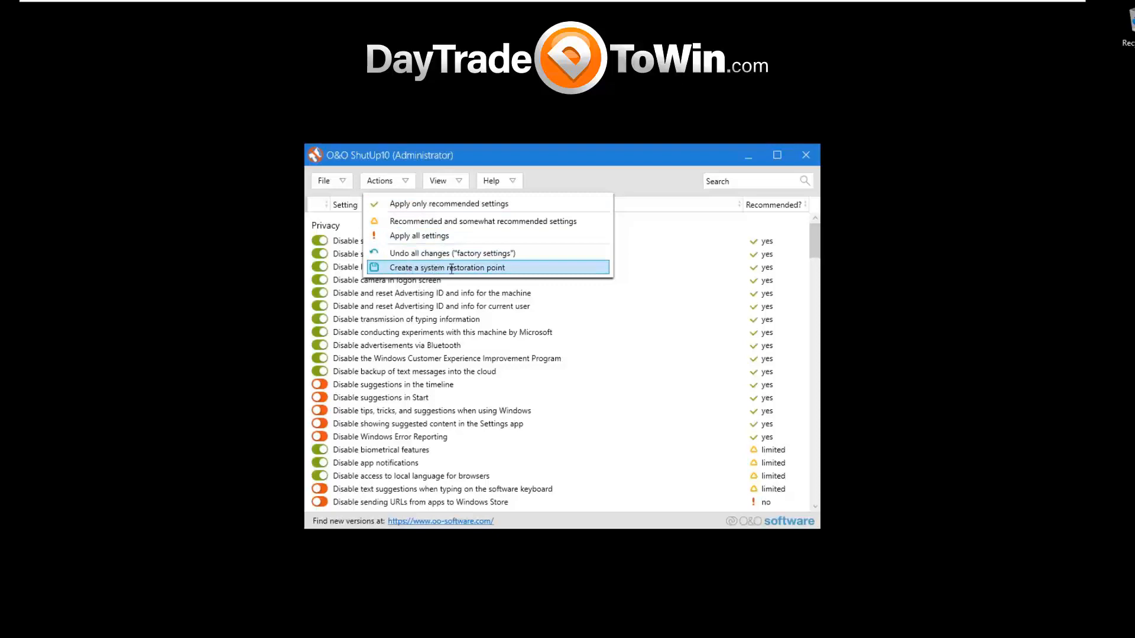
click(468, 151)
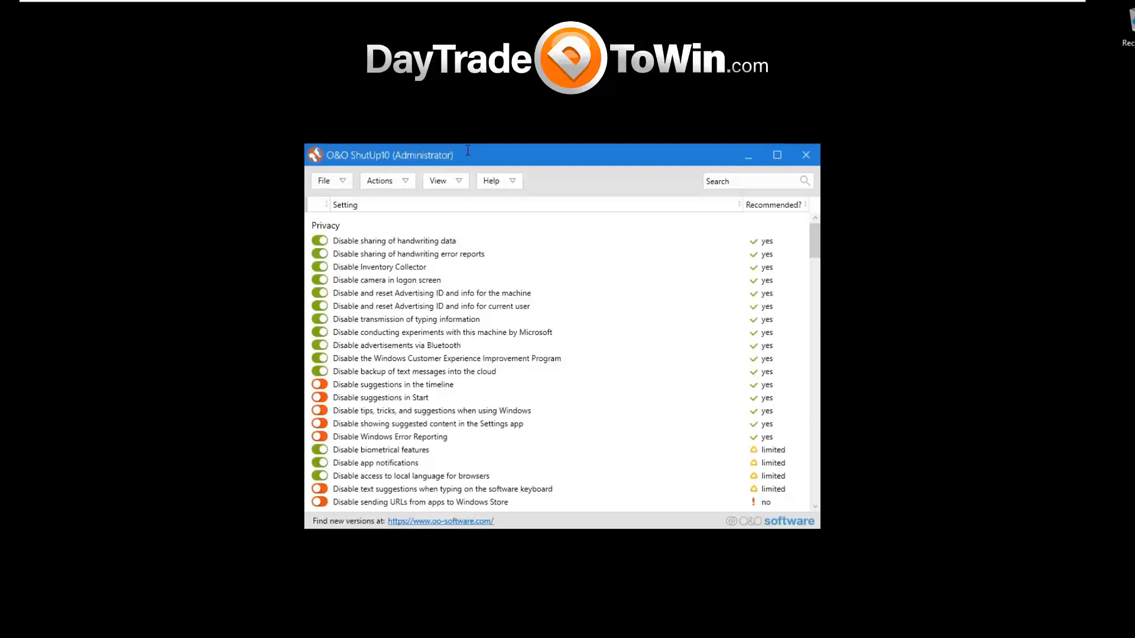
mouse_move(468, 150)
mouse_down()
mouse_move(438, 132)
mouse_move(467, 144)
mouse_move(465, 159)
mouse_up()
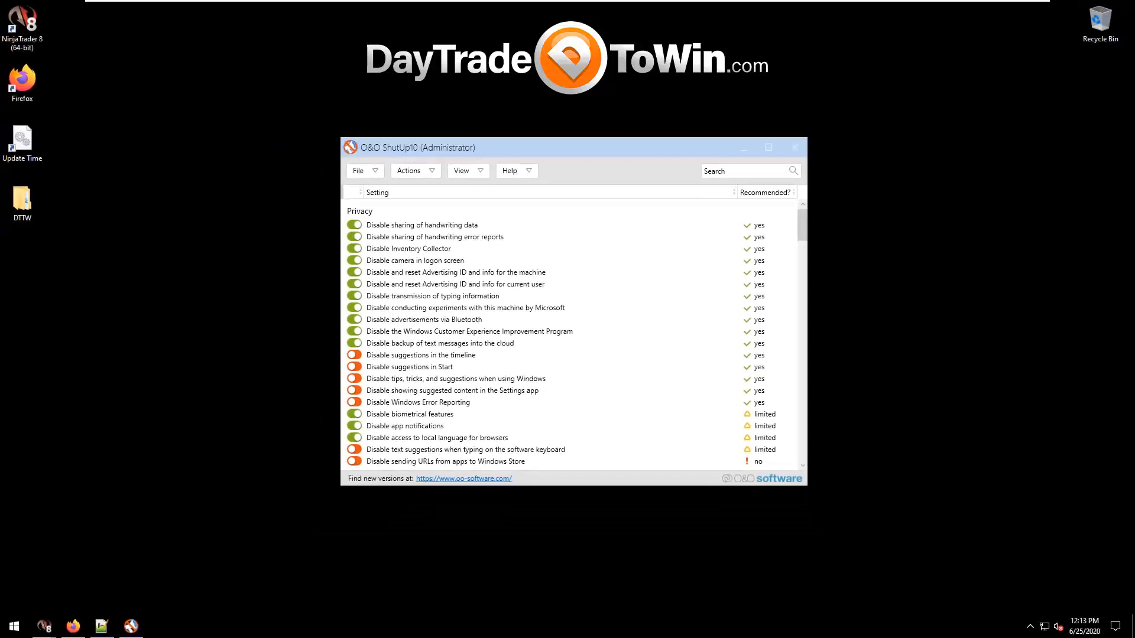
Find the Recovery control panel through Windows search, open System Restore to check its availability, and close it without restoring.
key(super)
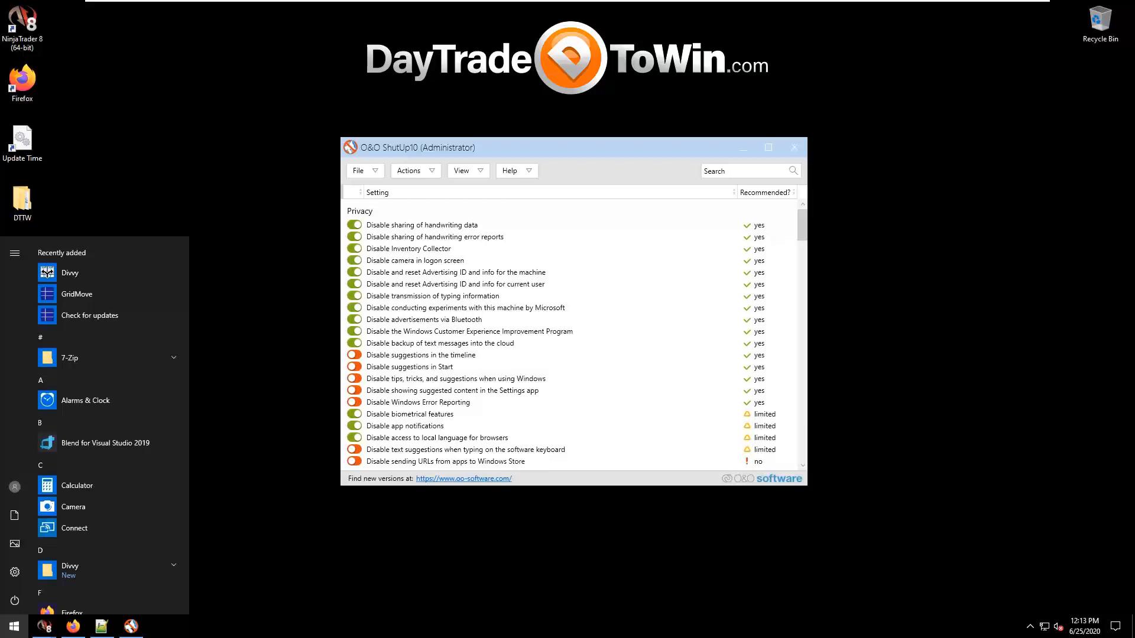
key(super)
key(super)
text(rec)
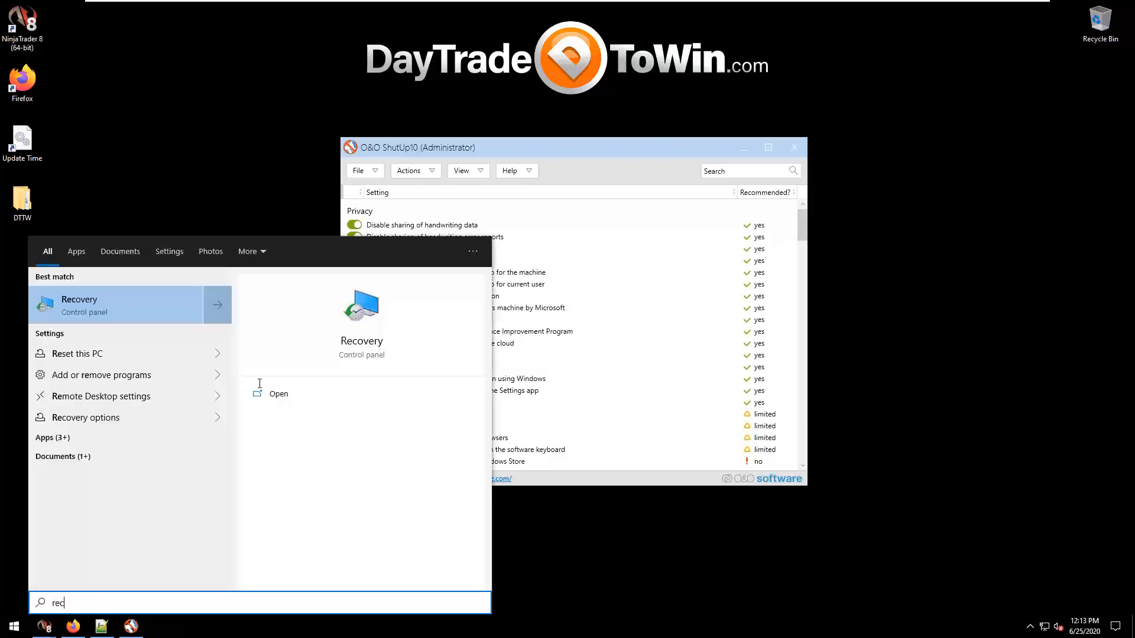
text(overy)
click(56, 306)
click(414, 237)
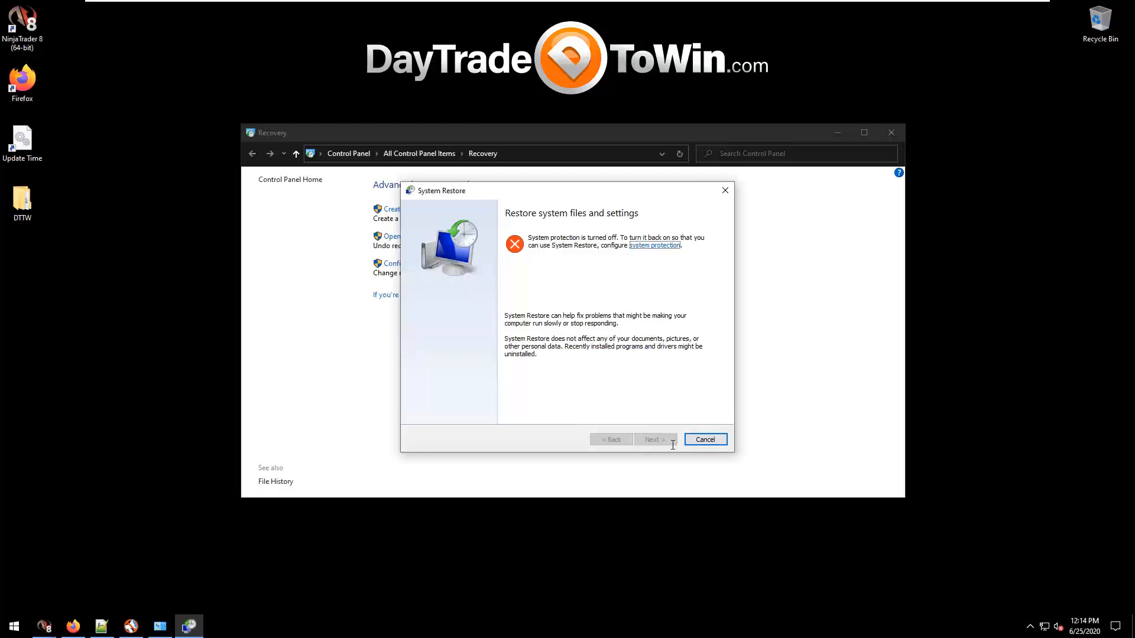
click(703, 439)
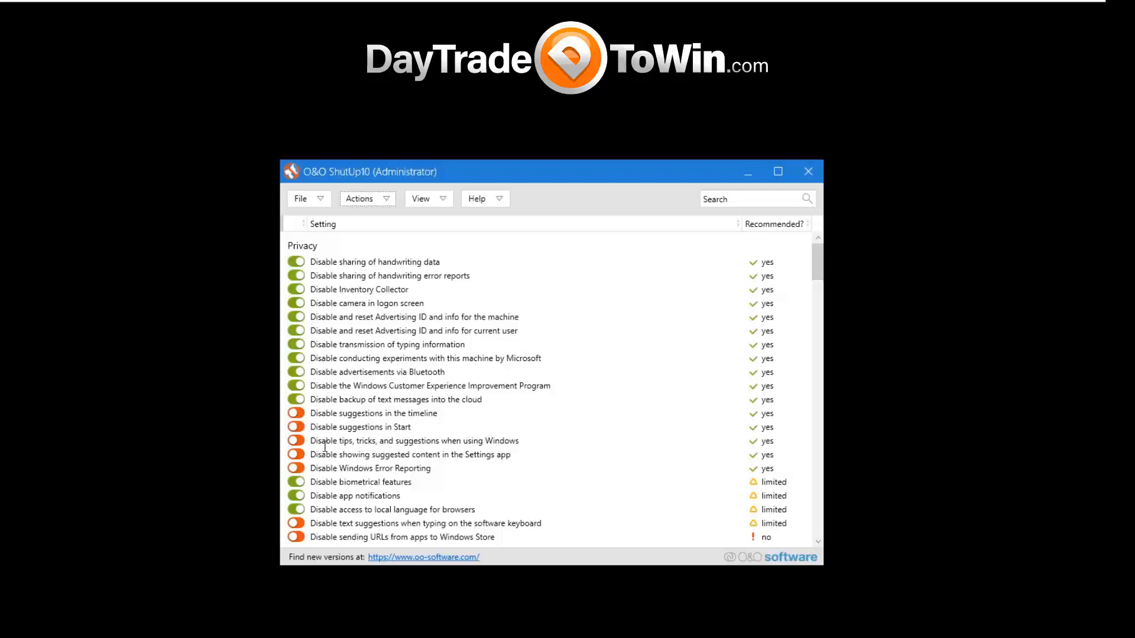
Switch on the Privacy settings disabling timeline suggestions, Start suggestions, Windows tips, suggested Settings content and Windows Error Reporting, continuing without a restore point.
click(297, 413)
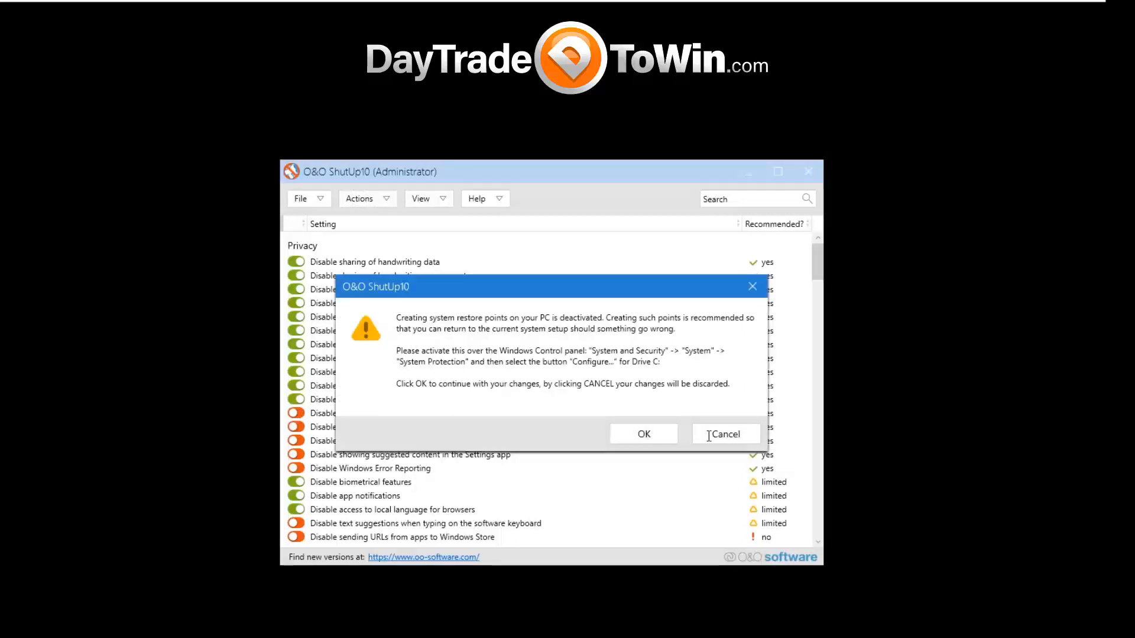
click(645, 434)
click(298, 413)
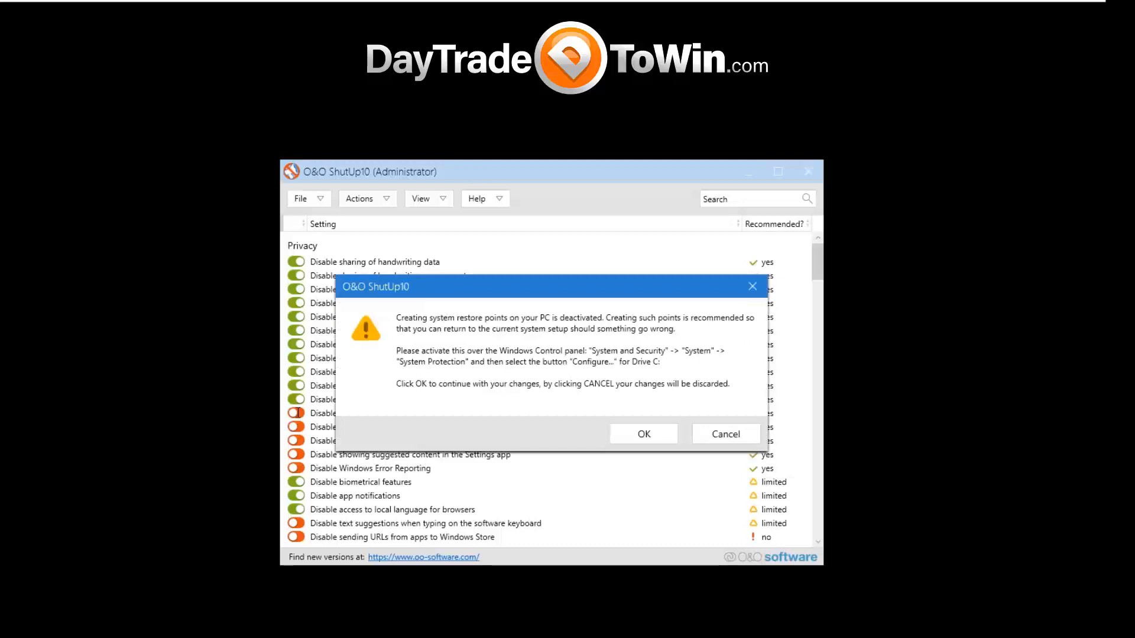
click(718, 434)
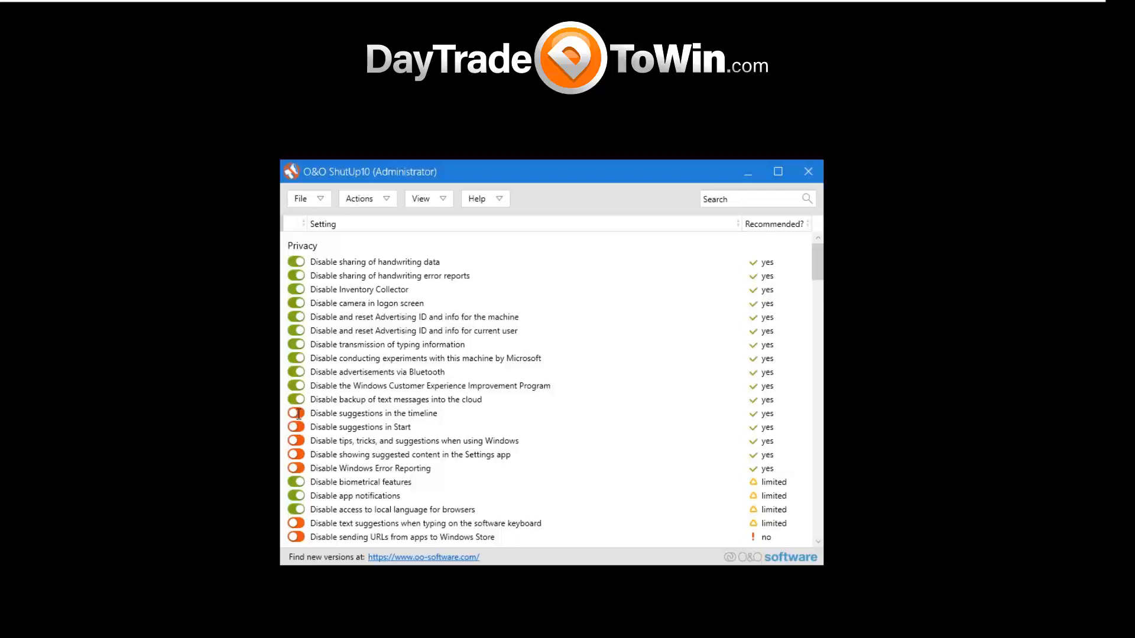
click(296, 413)
click(296, 427)
click(296, 441)
scroll(452, 407, down, 1)
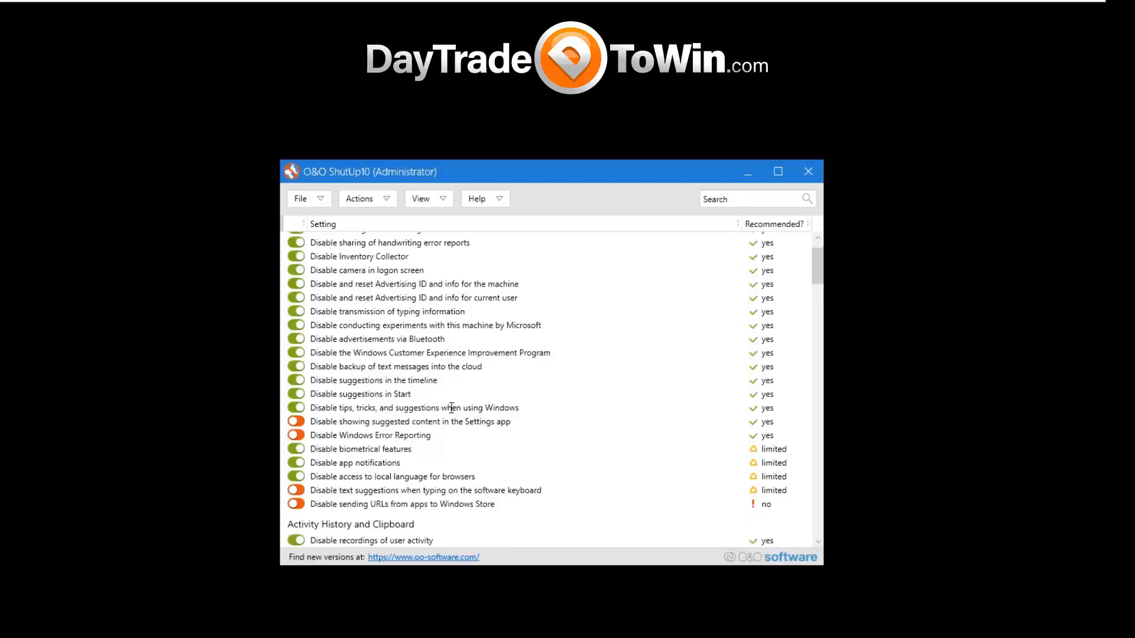
click(297, 422)
click(297, 436)
Under App Privacy, disable app access to user account information for current user and to diagnostics information on this device and for current user.
scroll(652, 327, down, 2)
drag(817, 278, 817, 307)
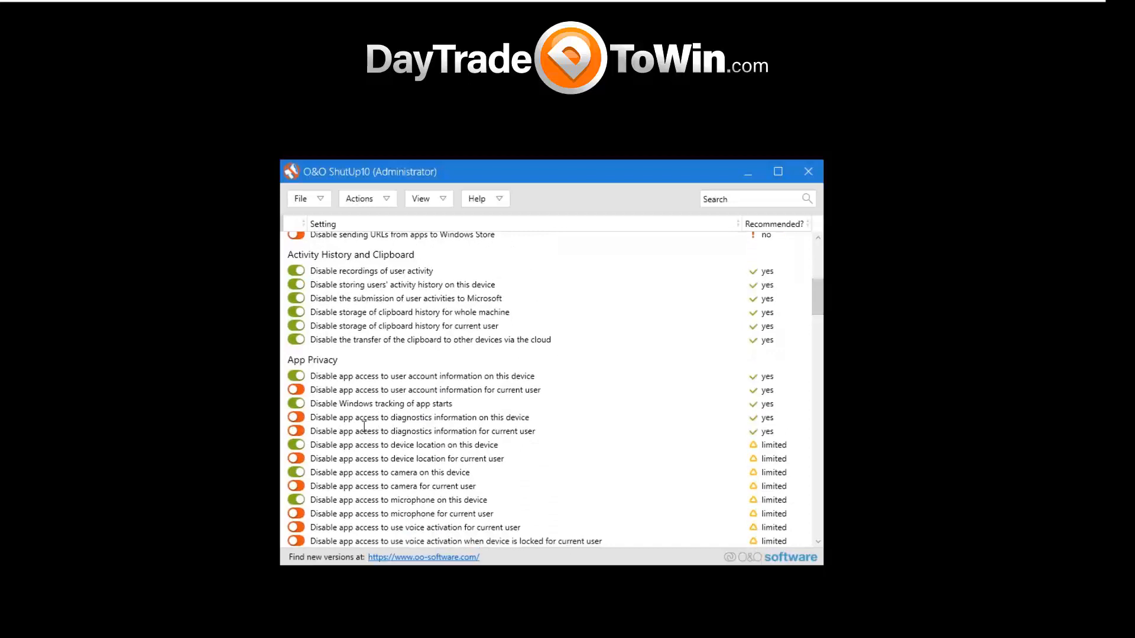
click(296, 417)
click(295, 389)
drag(817, 299, 817, 305)
click(295, 371)
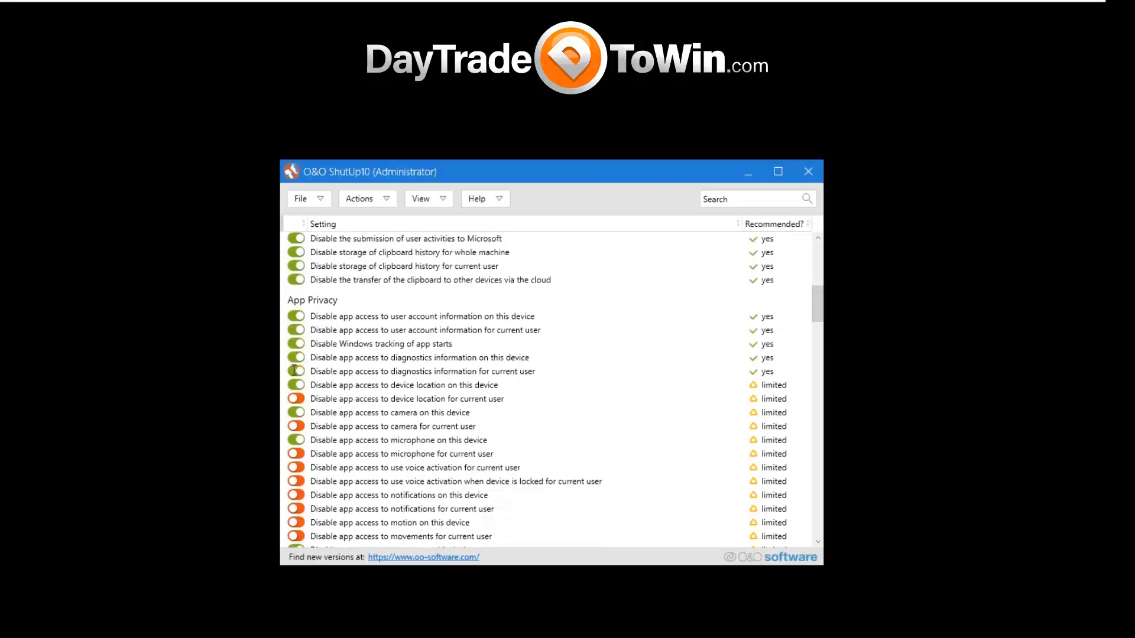
Read the App Privacy explanations for device location and microphone access, and look through the remaining settings down to Miscellaneous.
click(386, 399)
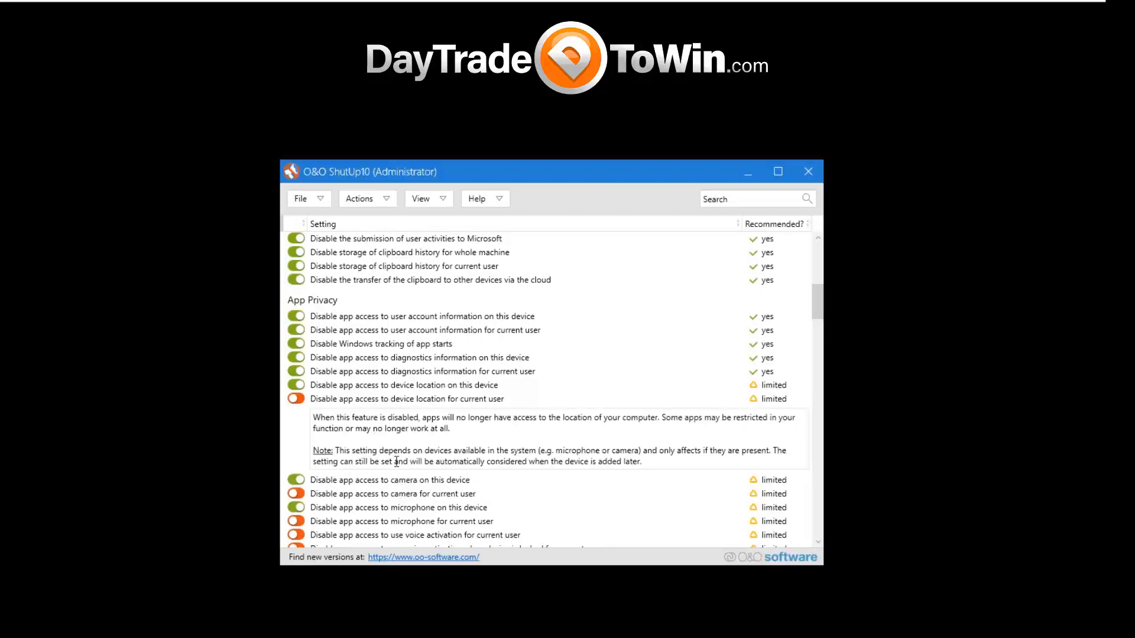
click(396, 476)
click(406, 413)
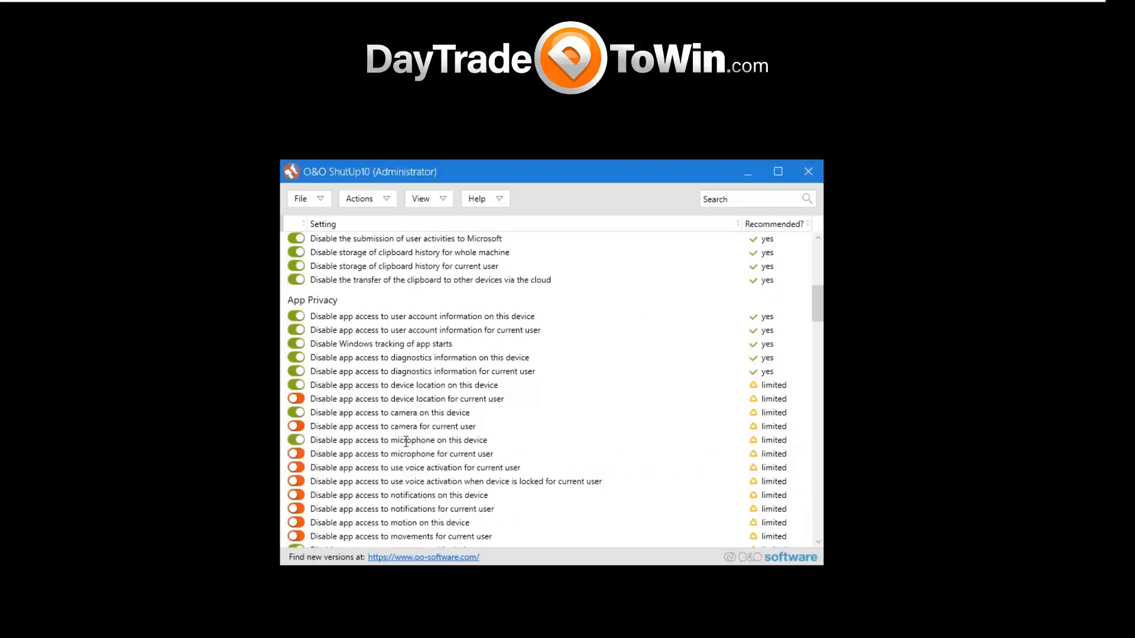
click(403, 441)
scroll(453, 440, down, 1)
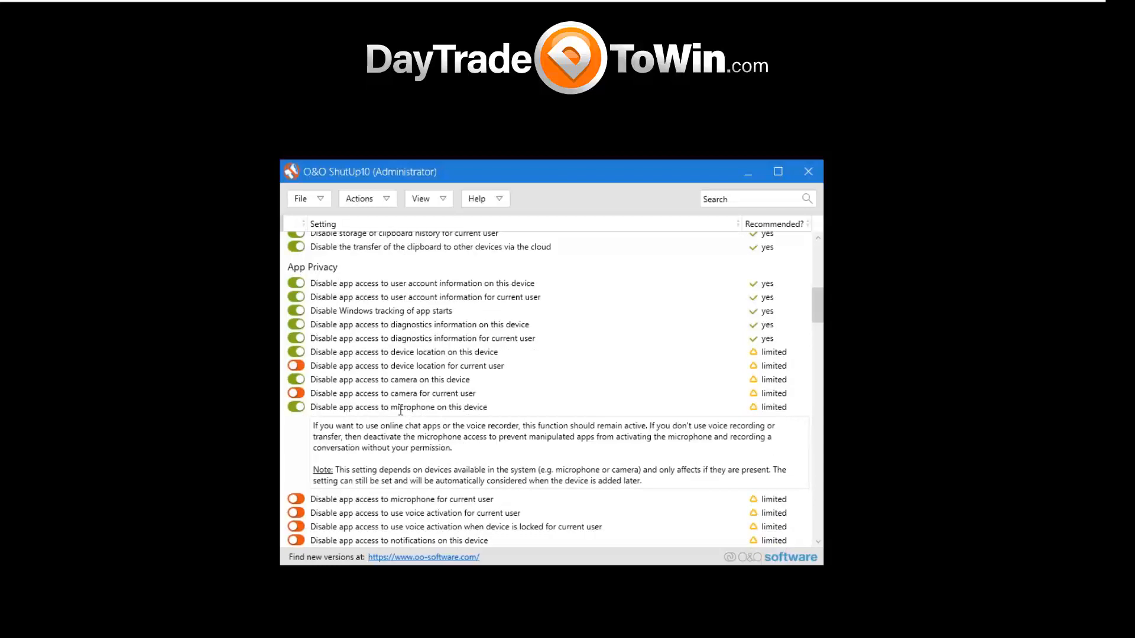
scroll(400, 410, down, 9)
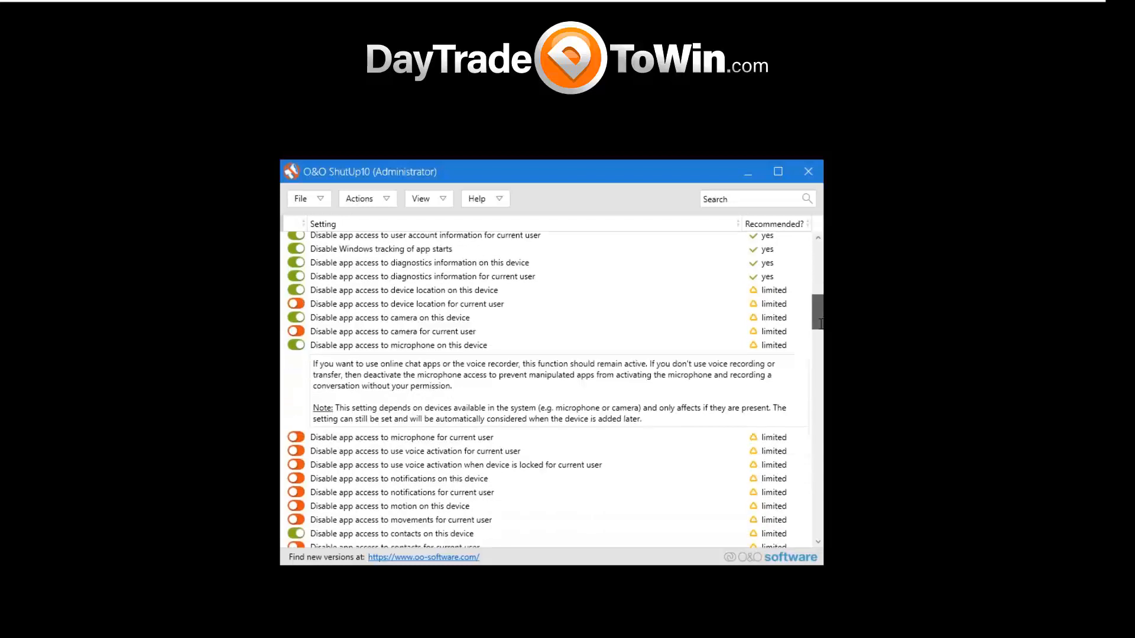
scroll(819, 348, down, 20)
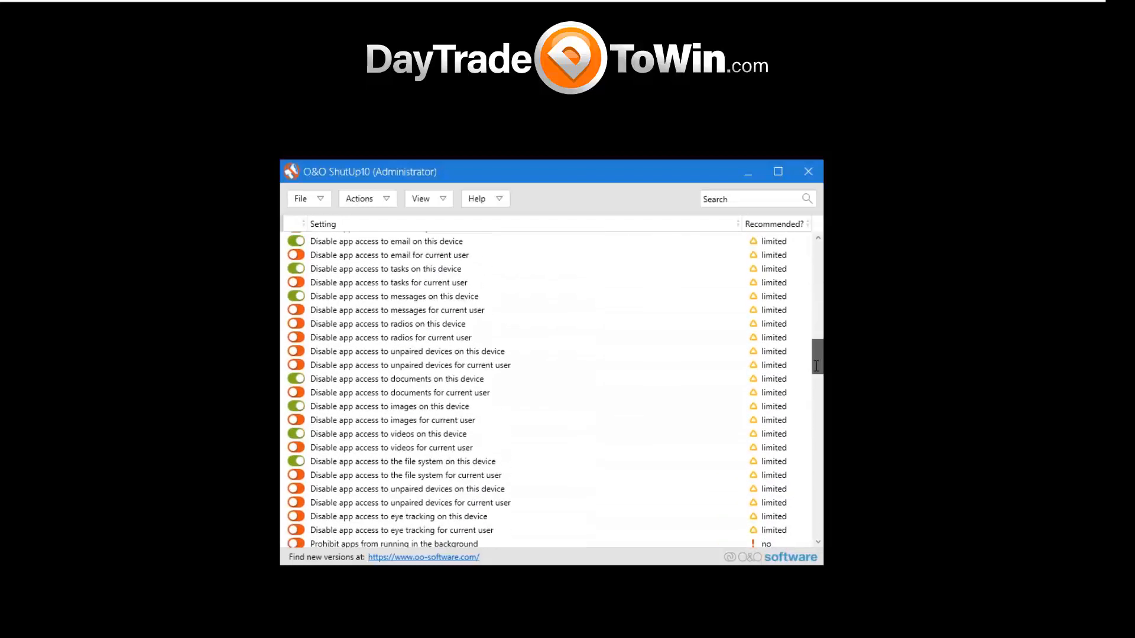
scroll(804, 521, down, 10)
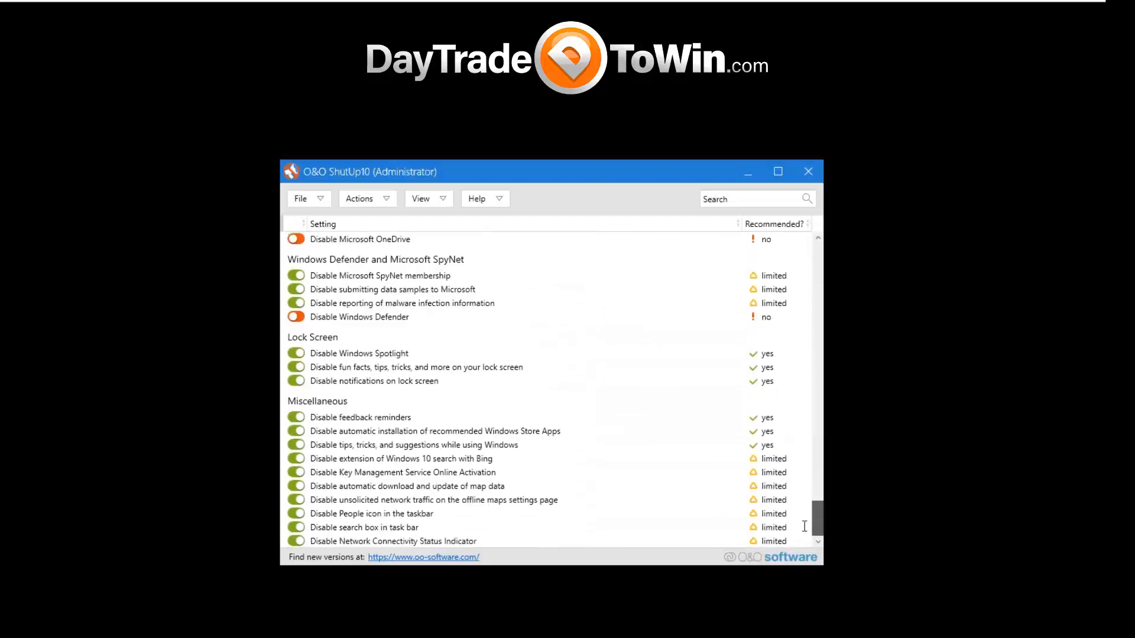
scroll(822, 409, up, 20)
Examine the bulk actions and the file dialogs for exporting and importing settings, leaving without saving or loading a file.
click(361, 198)
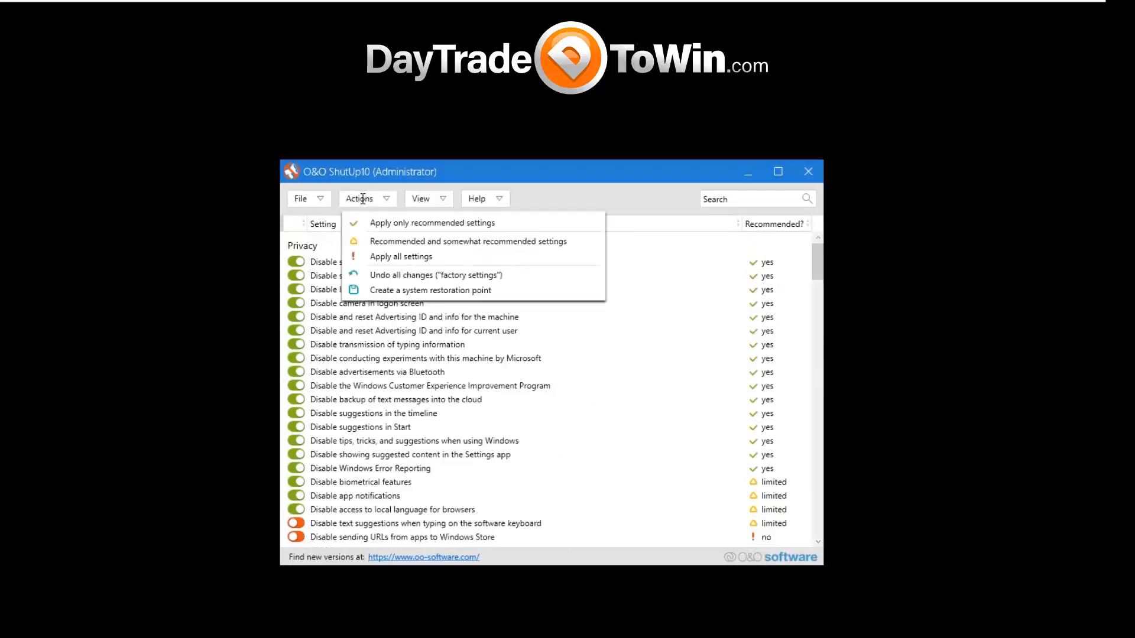
click(314, 199)
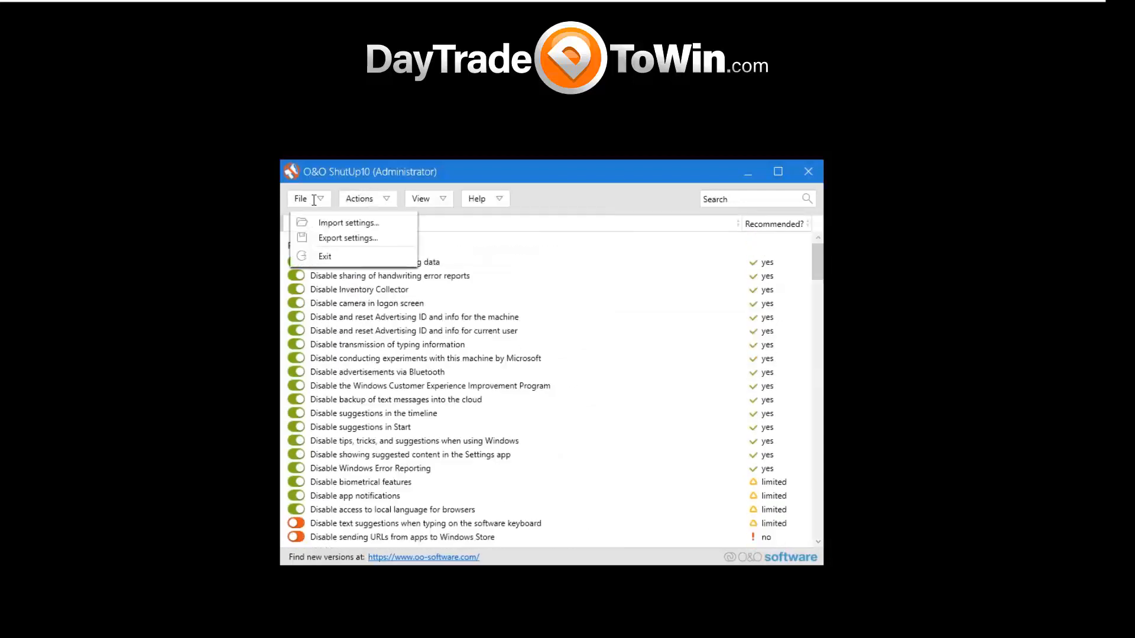
click(340, 238)
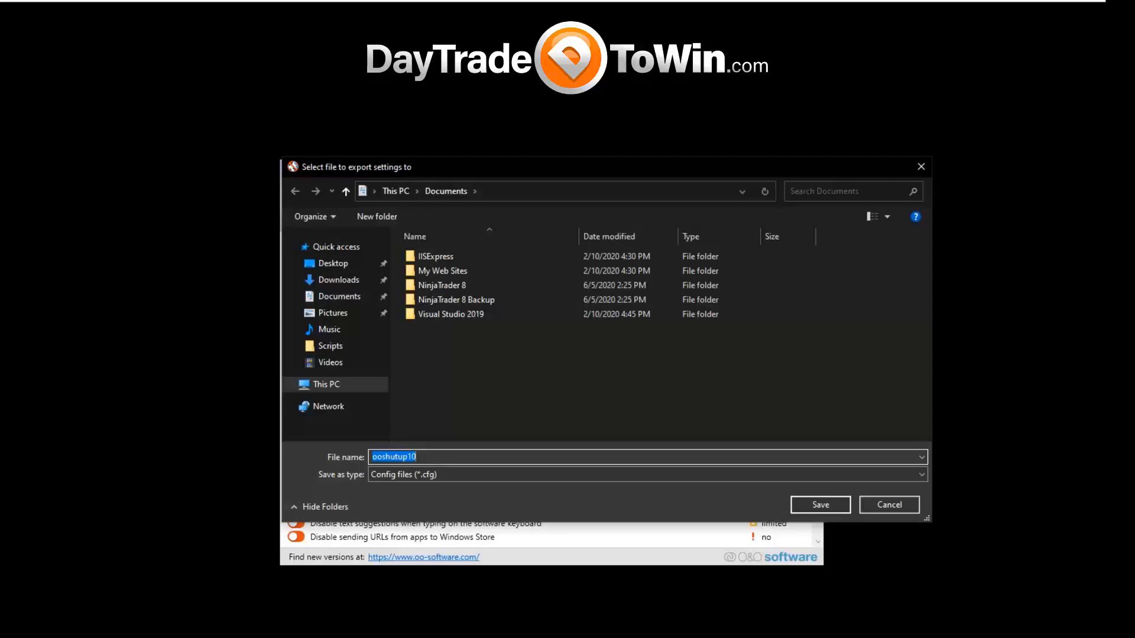
click(891, 507)
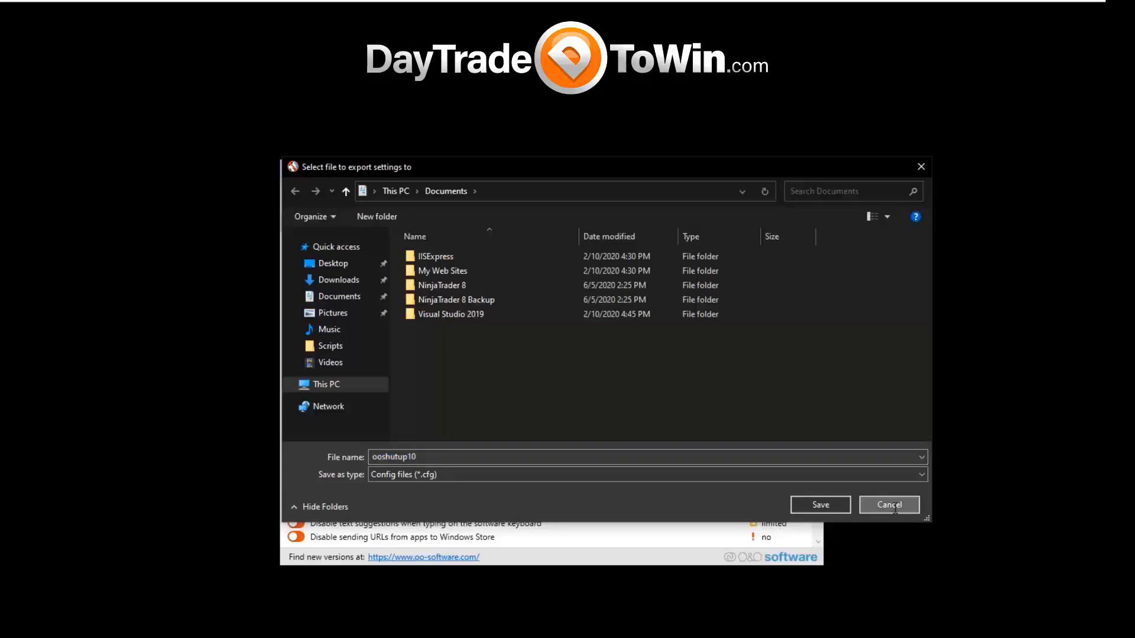
click(311, 199)
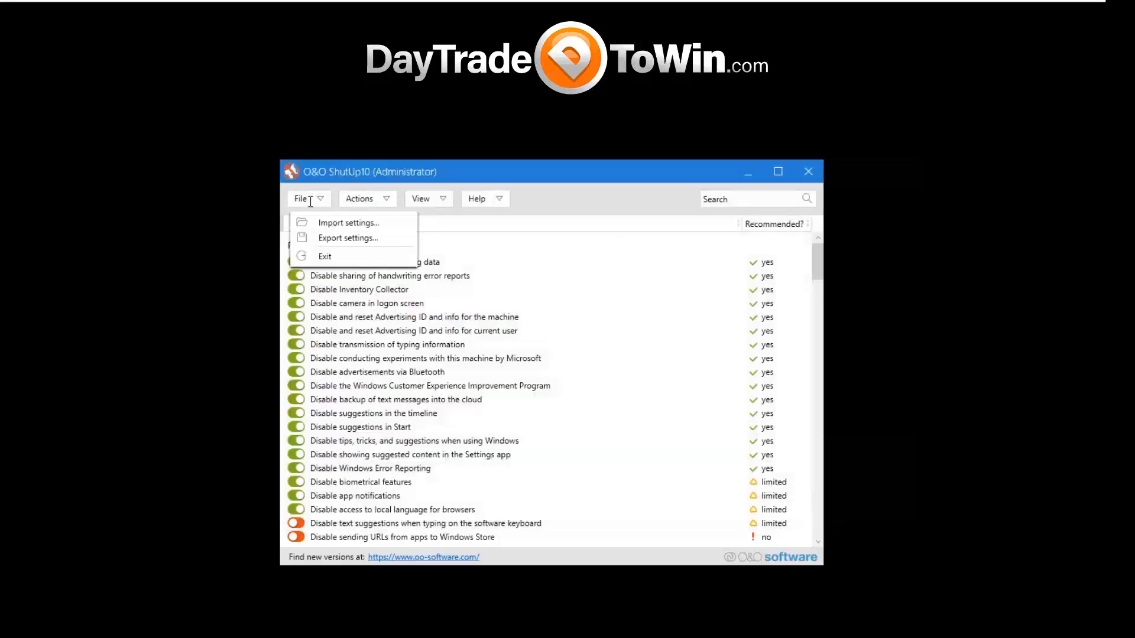
click(315, 224)
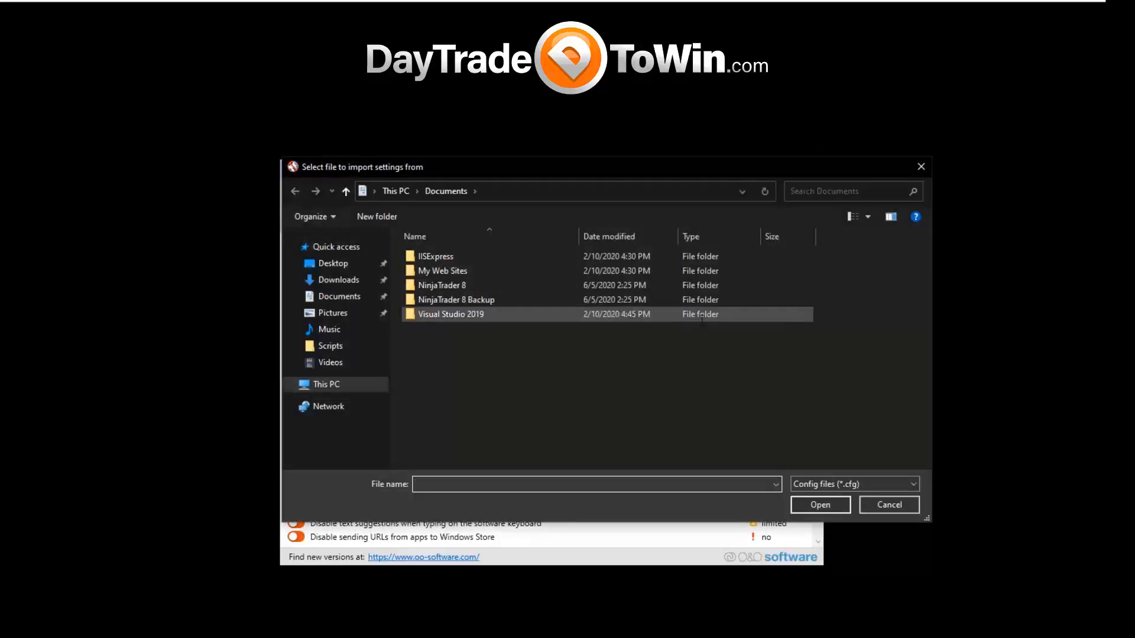
key(Escape)
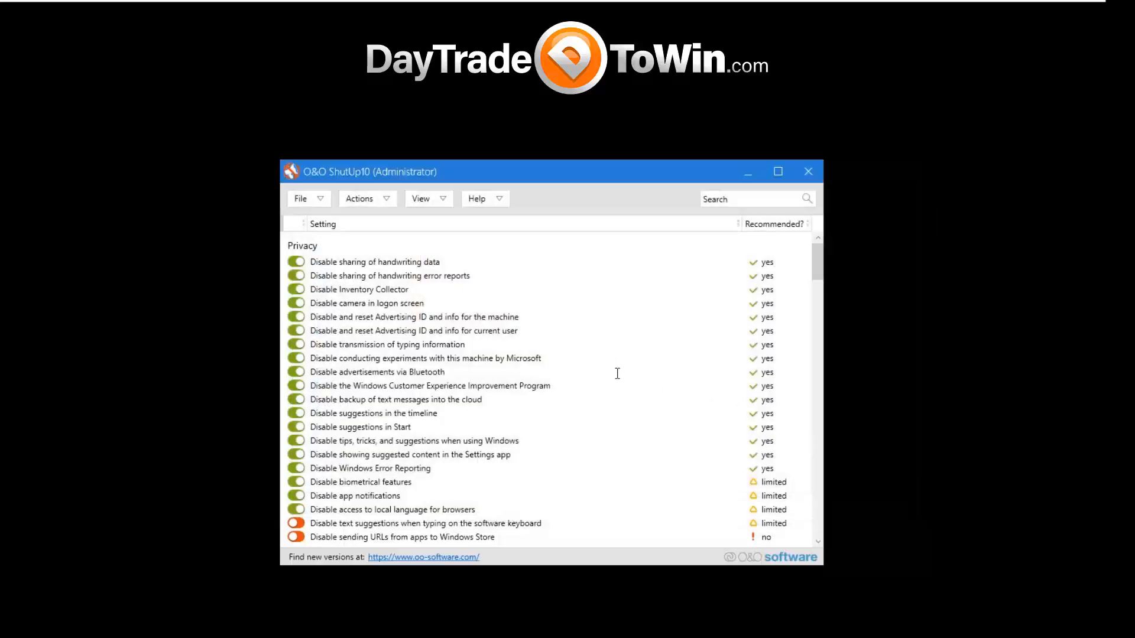
Look through the settings list once more and close O&O ShutUp10.
scroll(819, 275, down, 3)
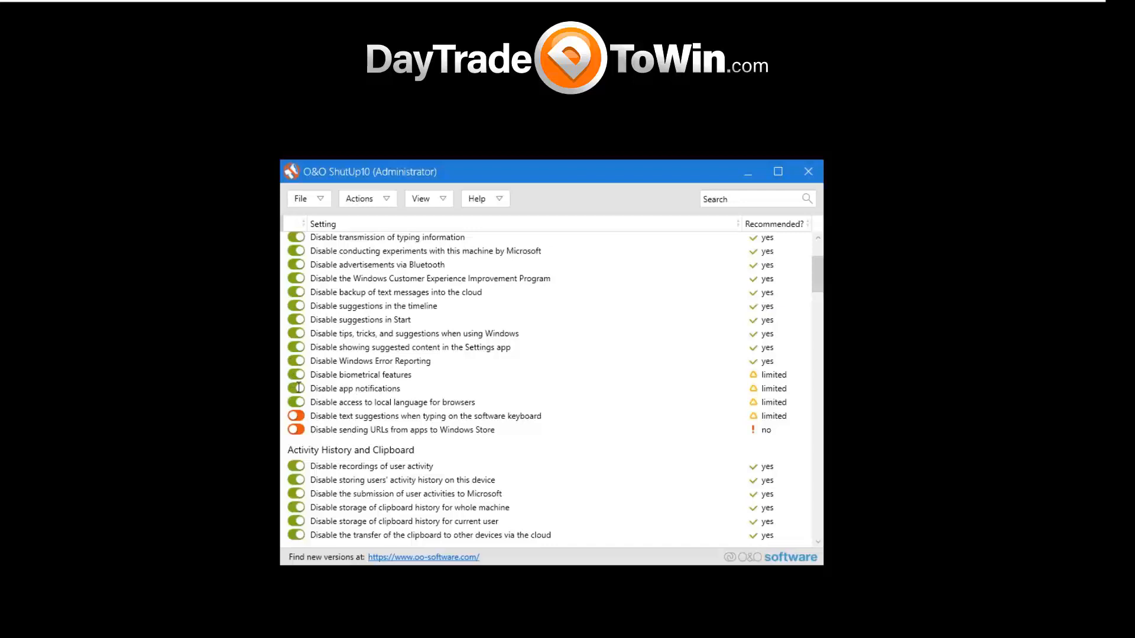
drag(817, 284, 816, 387)
drag(816, 458, 807, 177)
click(807, 173)
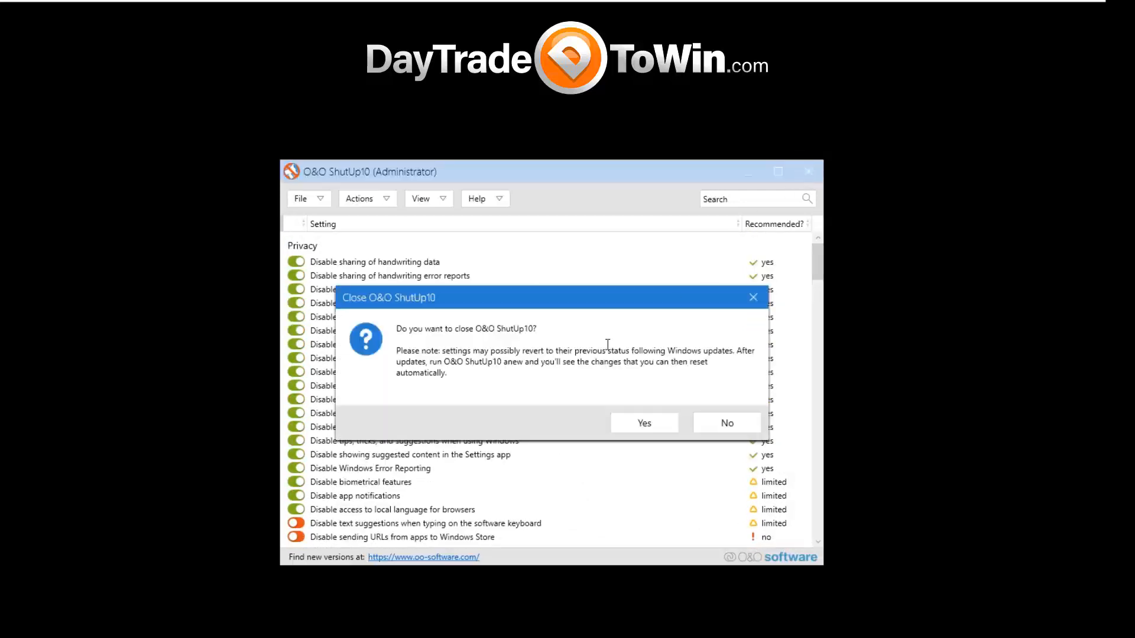
click(636, 425)
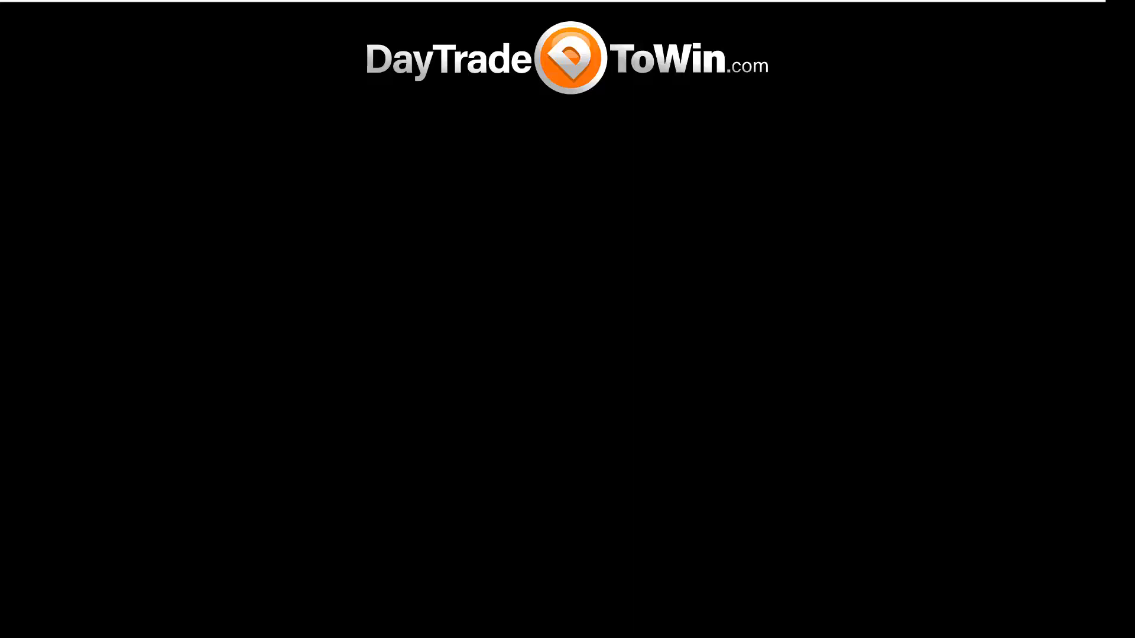
Open Task Manager and select the NinjaTrader process to check its resource usage.
right_click(297, 637)
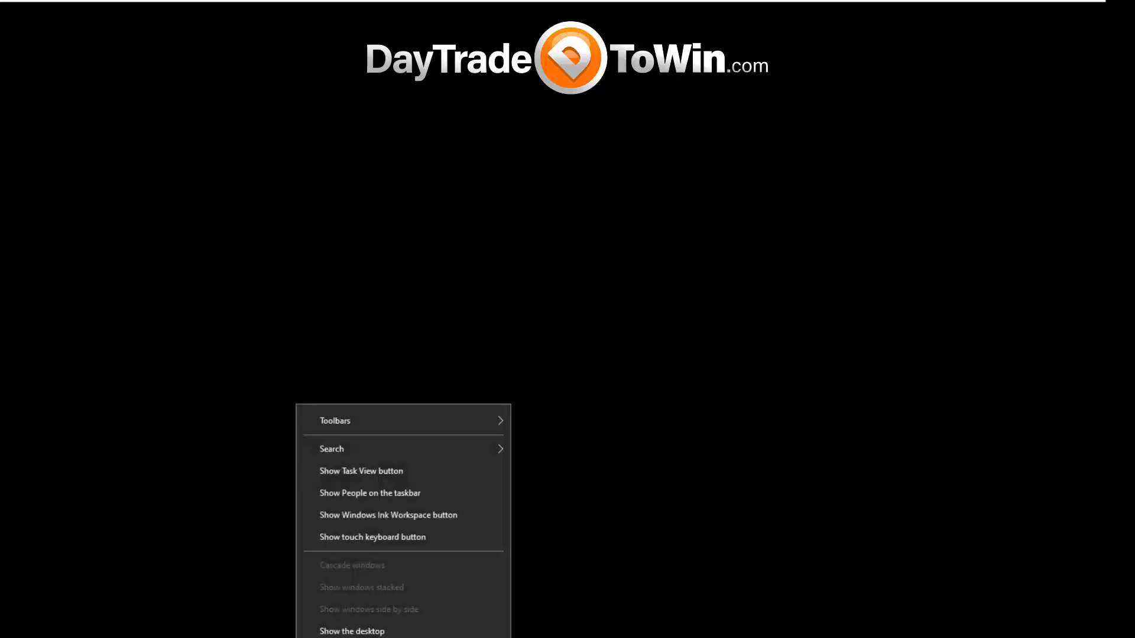
click(355, 637)
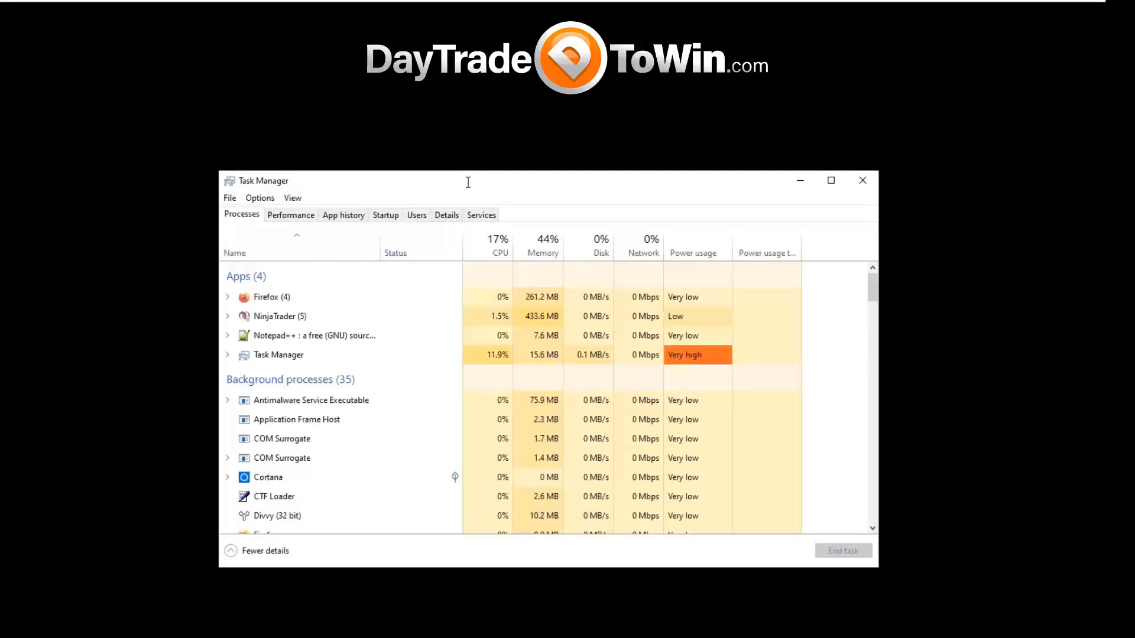
click(347, 322)
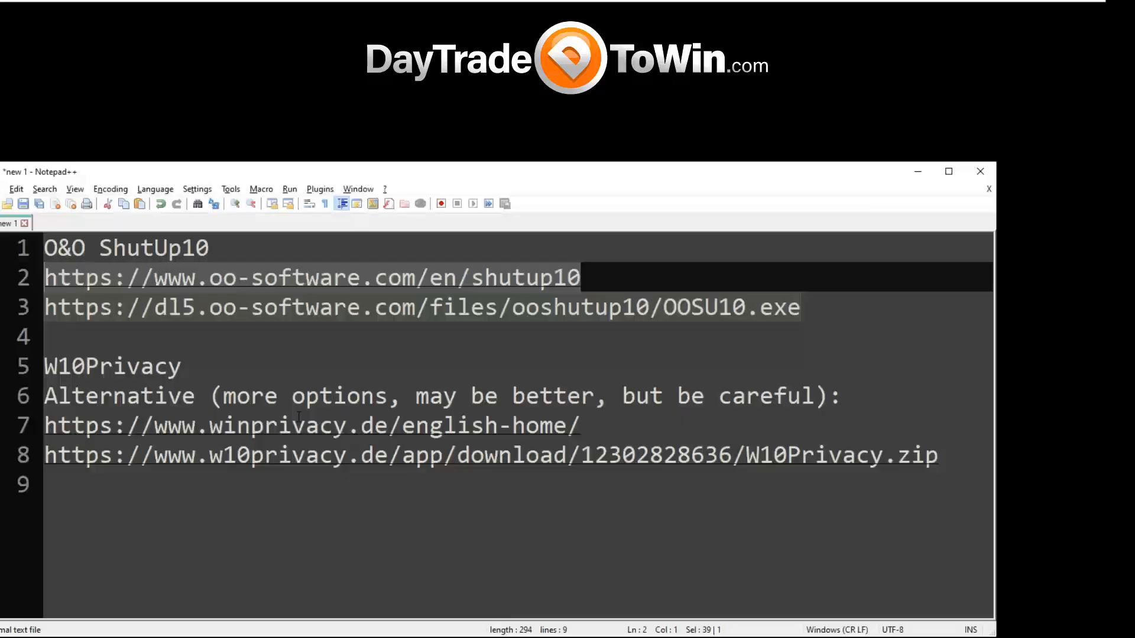
Switch to Notepad++ and add the support e-mail address and the website DayTradeToWin.com on separate lines below the W10Privacy links.
click(946, 484)
click(958, 459)
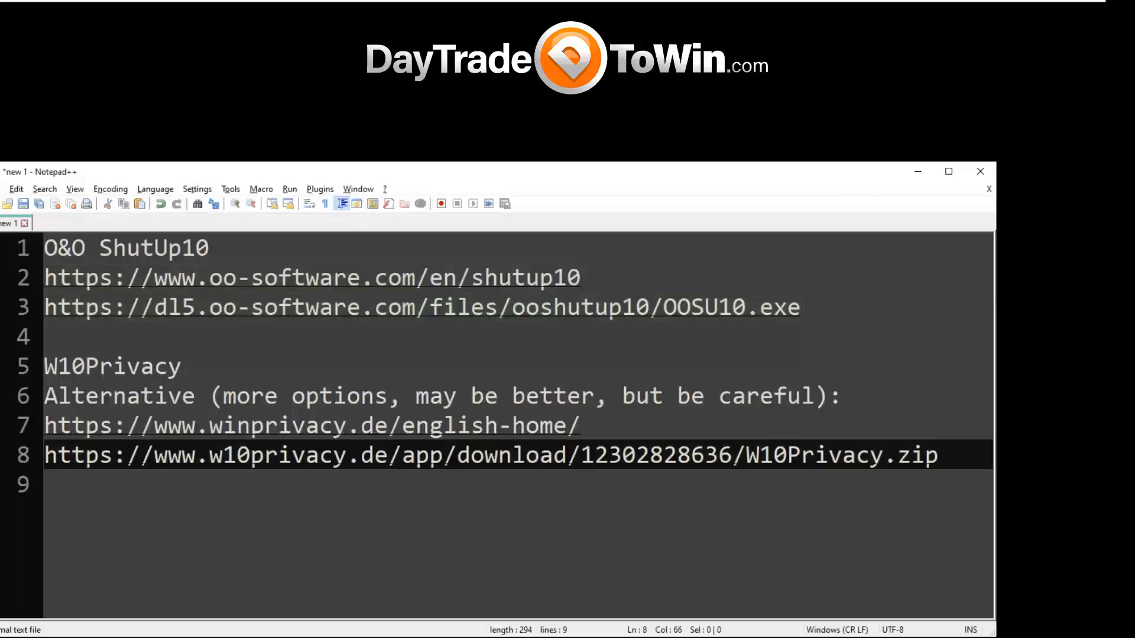
key(Return)
key(Return)
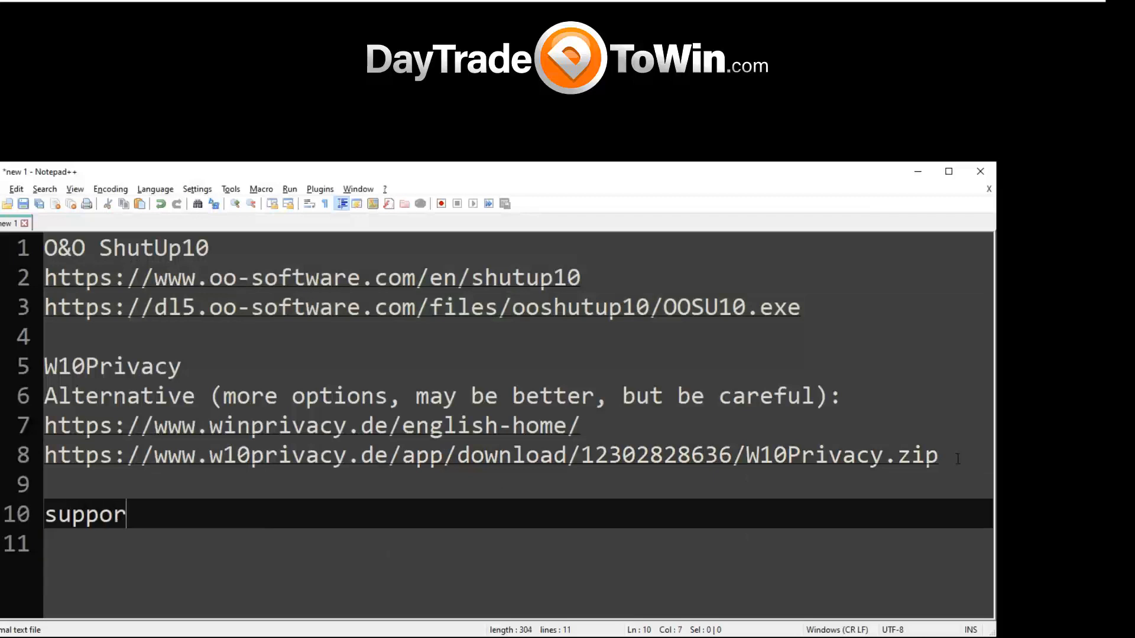
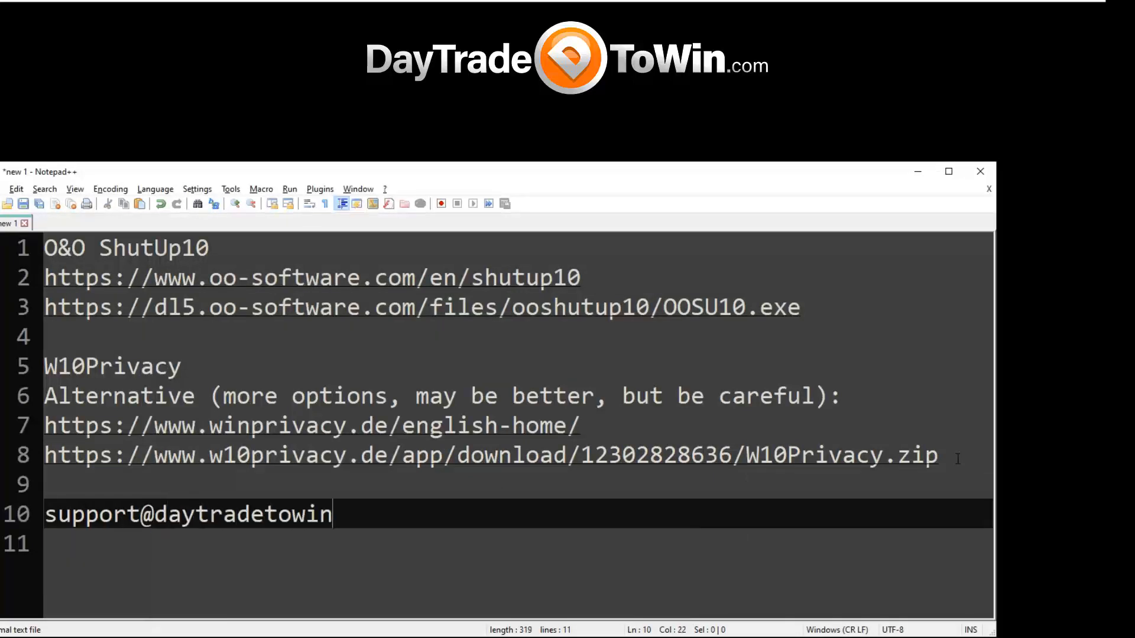
key(Return)
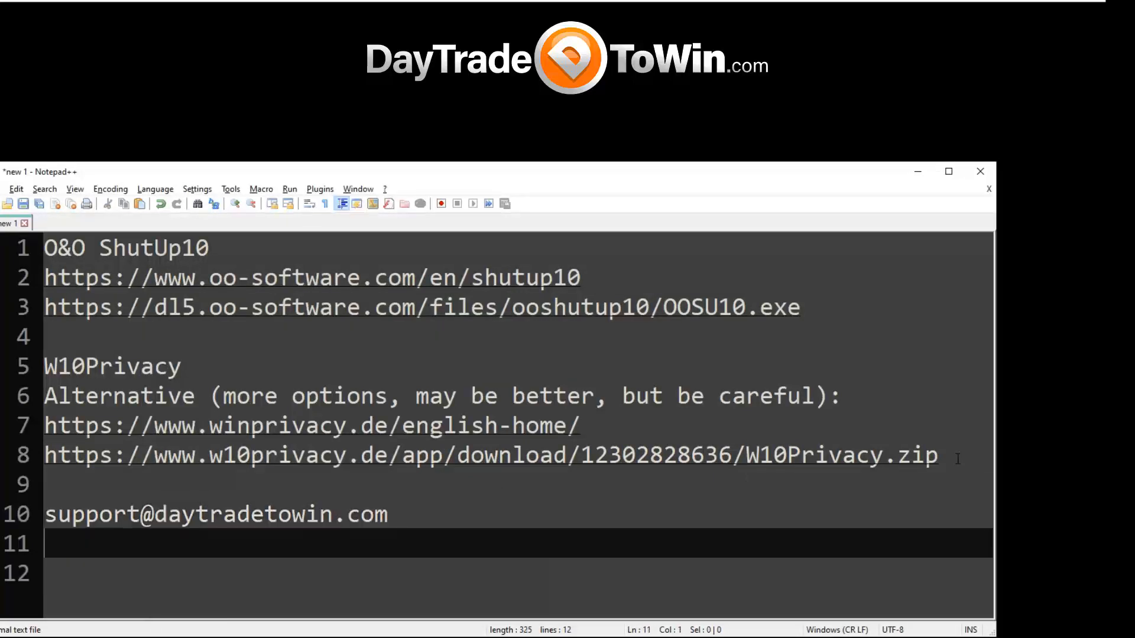
text(DayTradeToWin.)
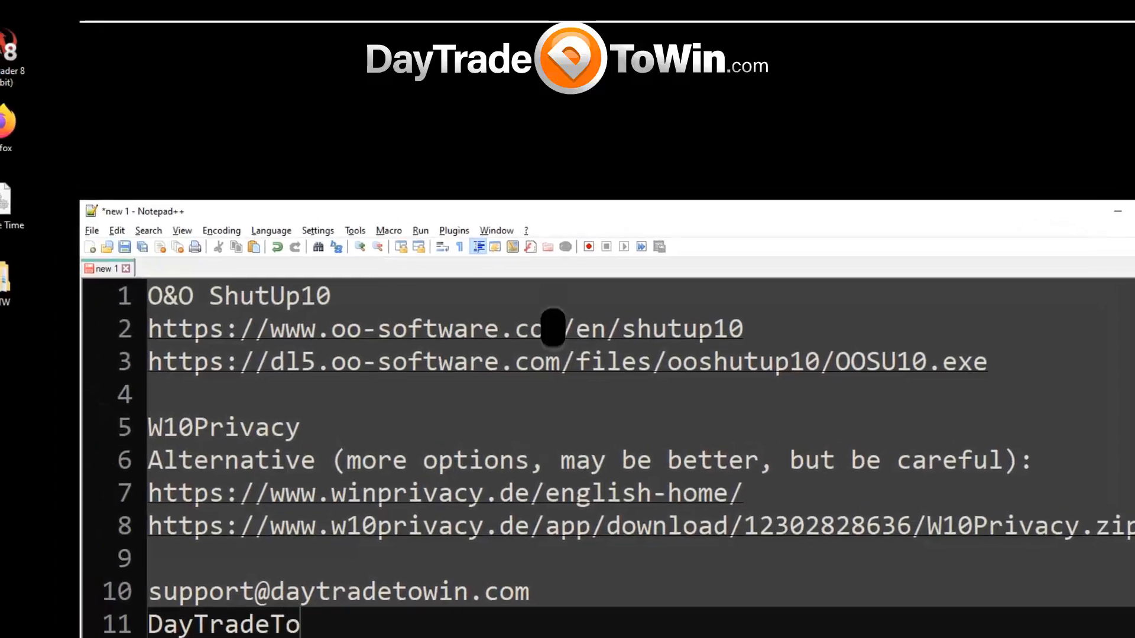
text(com)
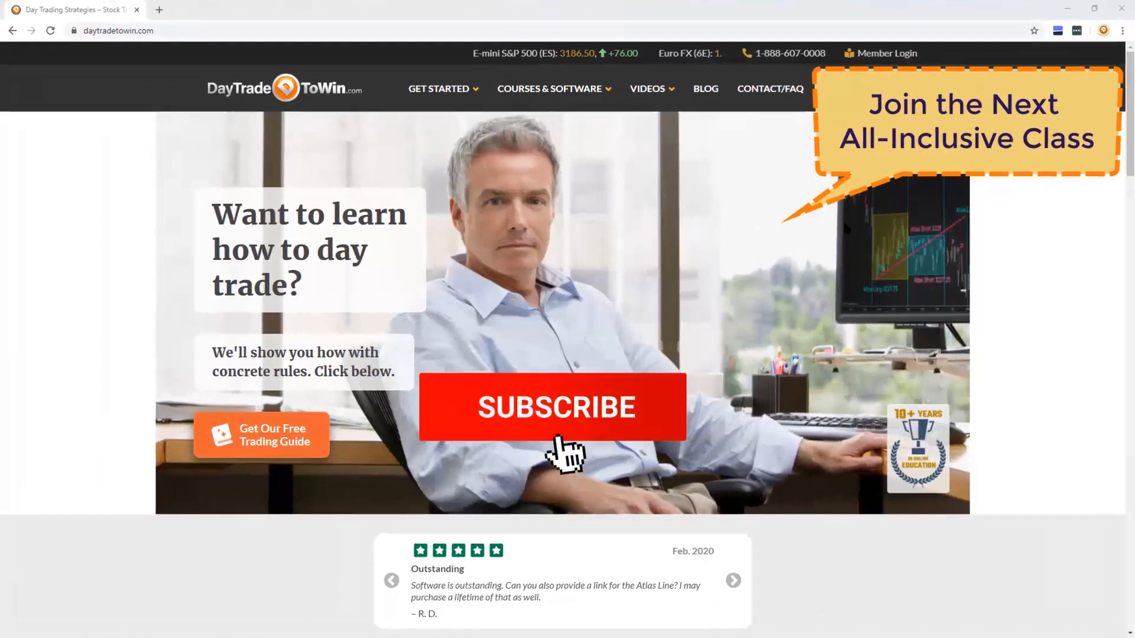
Switch to Chrome and view the DayTradeToWin Get Started Guide page, followed by the All Courses & Software page.
mouse_move(444, 94)
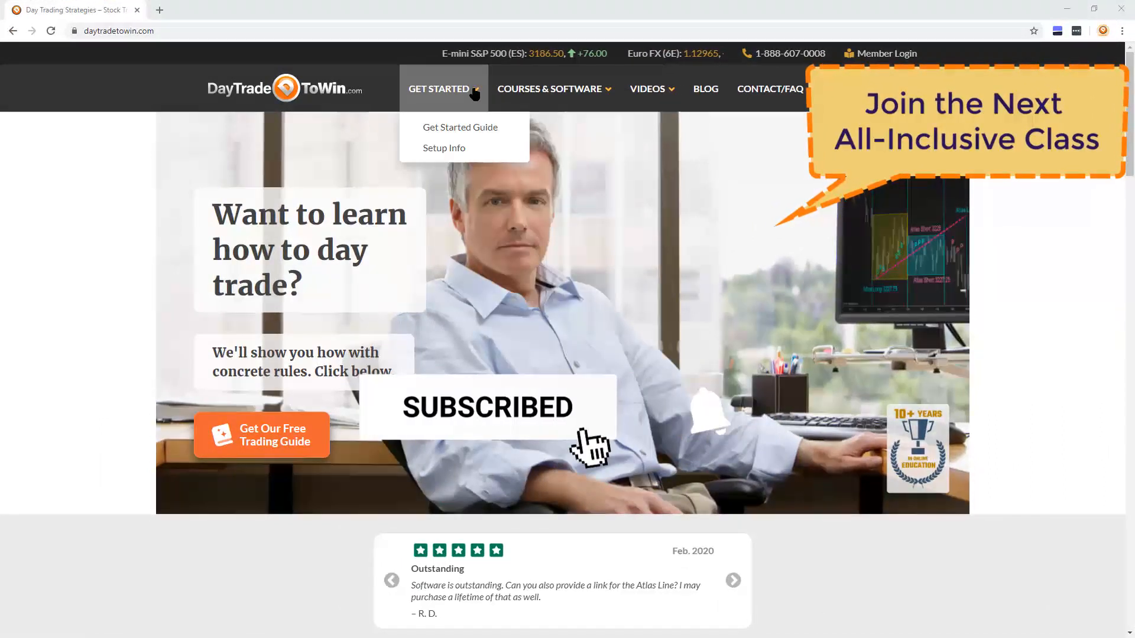
click(477, 127)
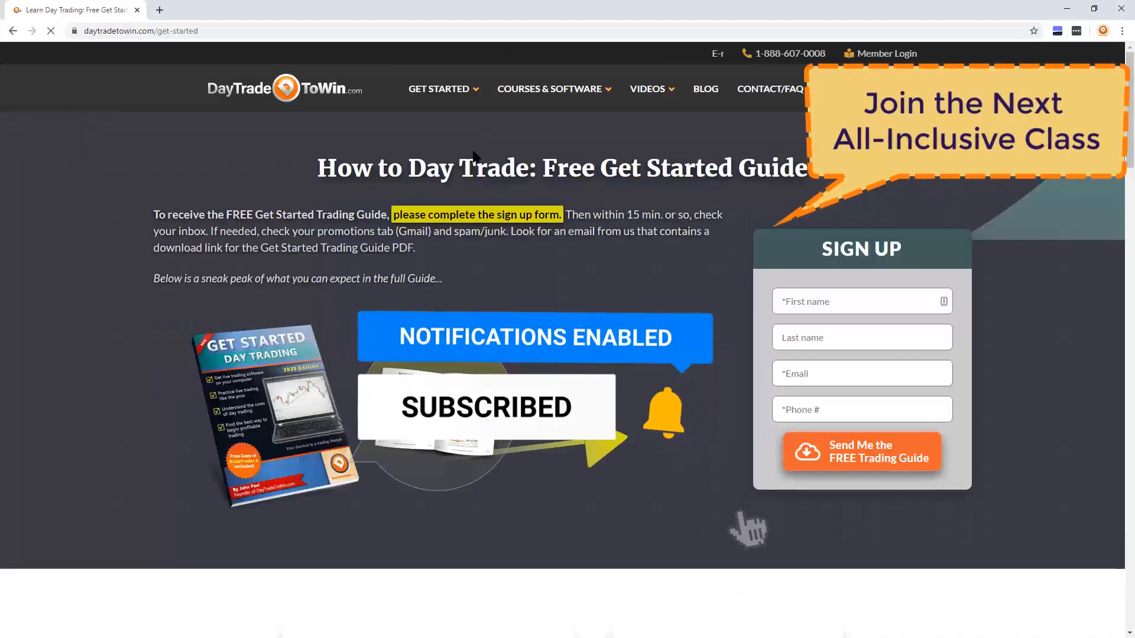
mouse_move(535, 99)
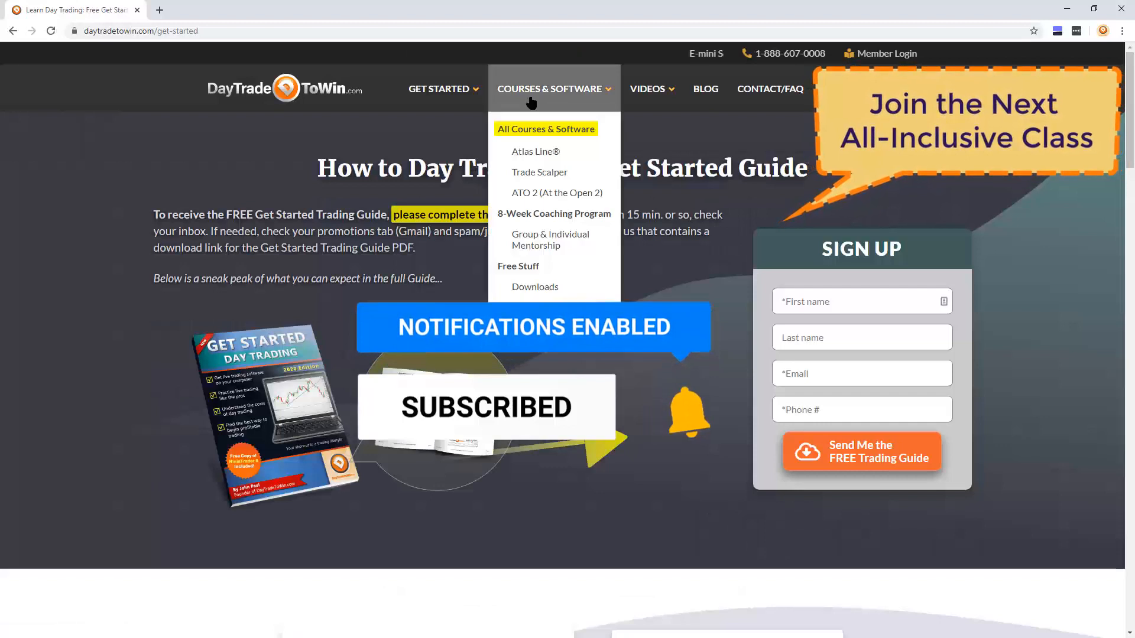
click(546, 130)
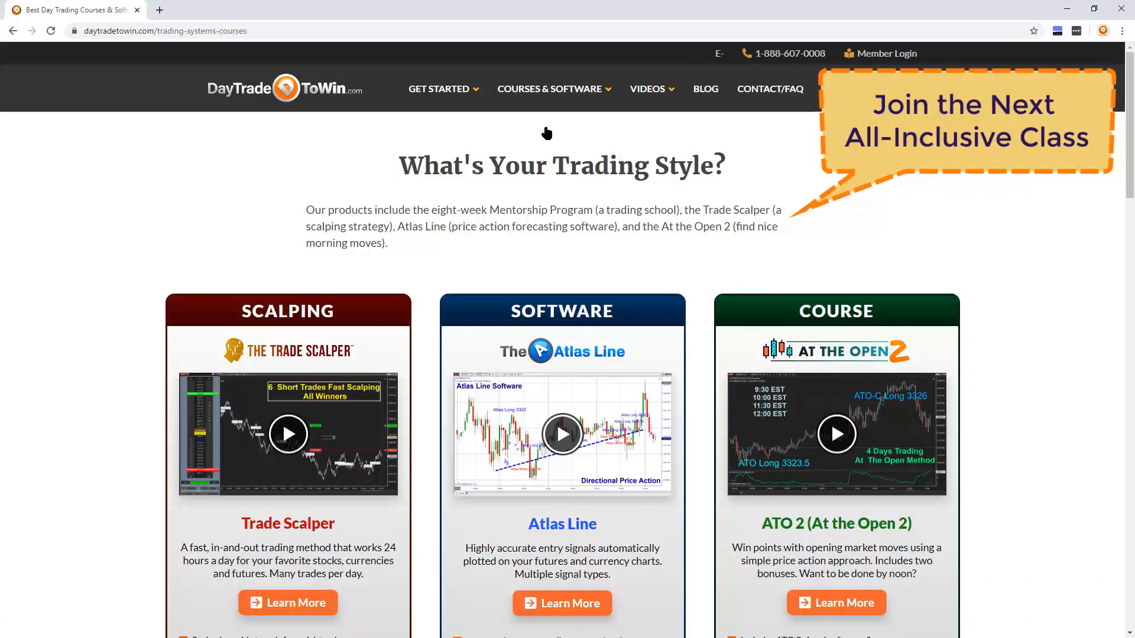
Open the Group & Individual Mentorship page and review the program introduction, next class date and list of included courses.
mouse_move(549, 131)
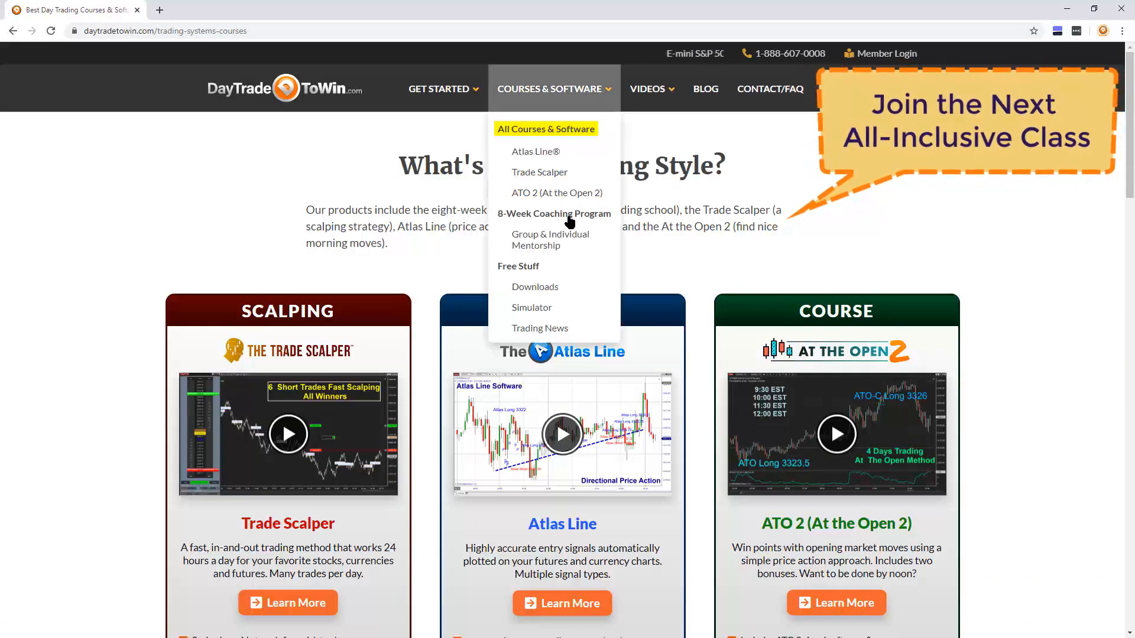
click(568, 239)
scroll(578, 402, down, 1)
scroll(578, 402, up, 2)
scroll(574, 355, down, 4)
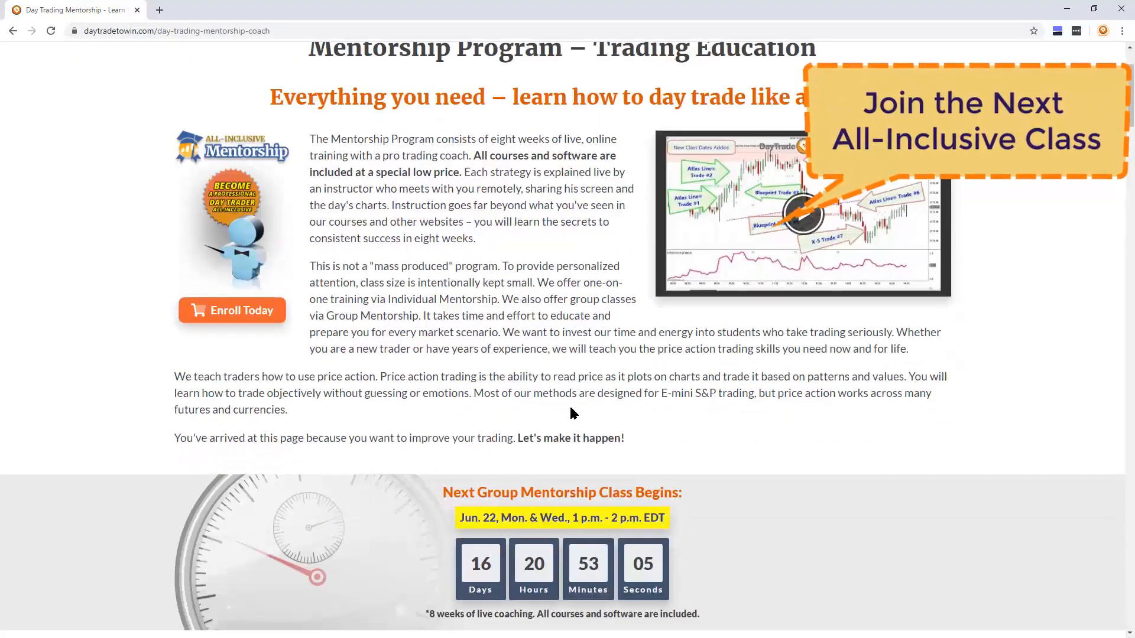
scroll(569, 411, down, 2)
scroll(562, 422, down, 2)
scroll(560, 434, down, 1)
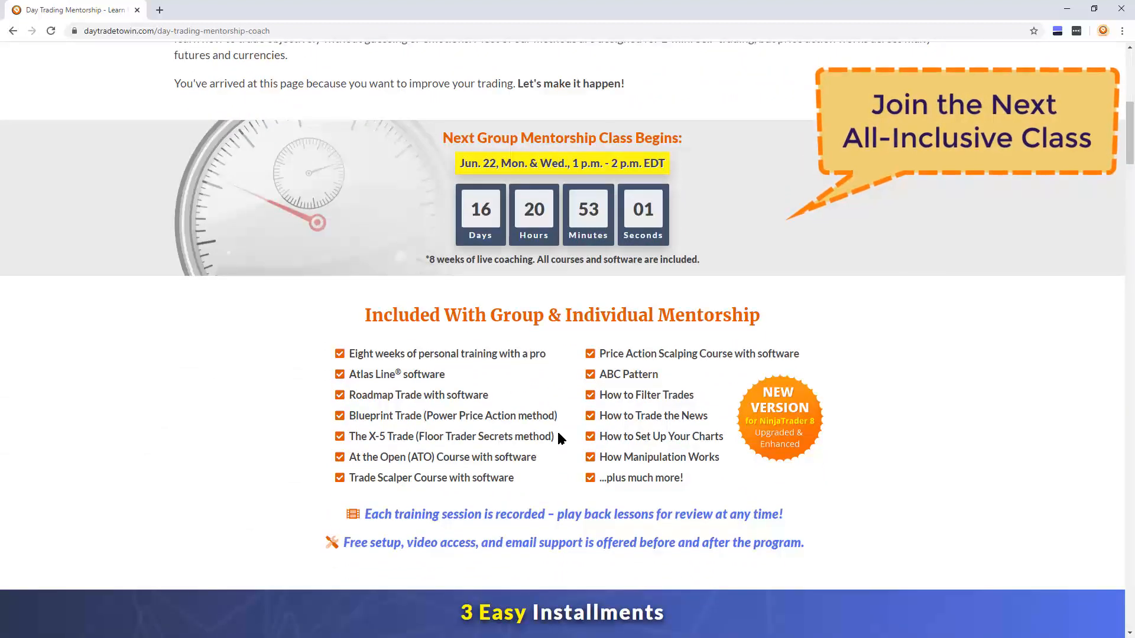
Review the mentorship page's installment plan, individual and group options, pricing request form, student testimonials and 8-week class schedule.
scroll(559, 434, down, 1)
scroll(558, 434, down, 1)
scroll(558, 435, down, 5)
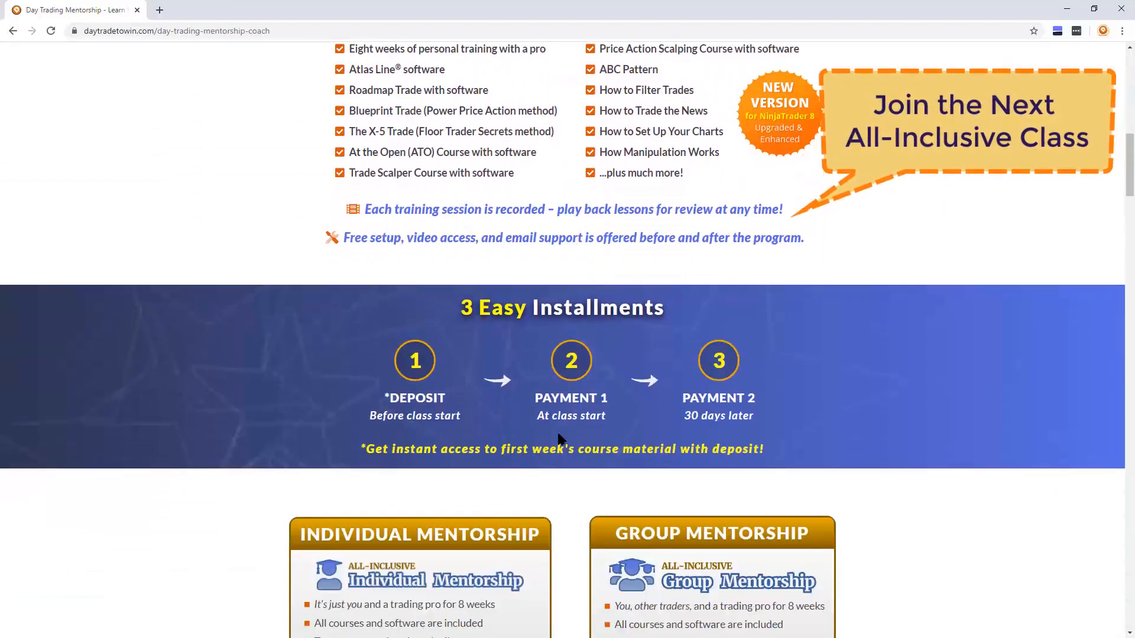
scroll(558, 434, down, 3)
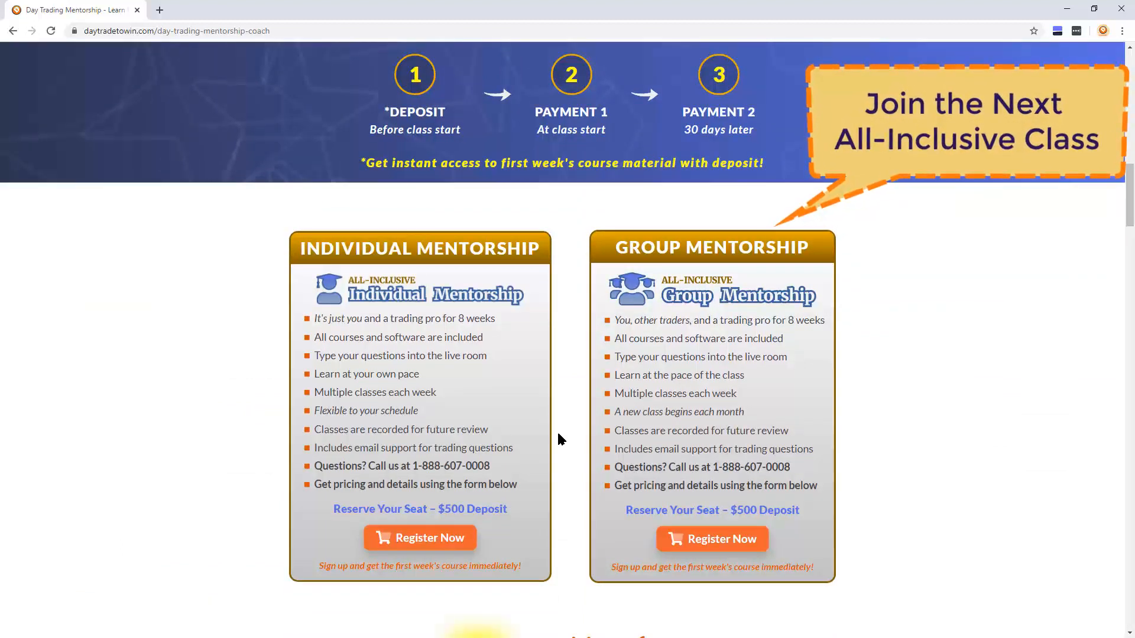
scroll(558, 438, down, 5)
scroll(734, 444, down, 7)
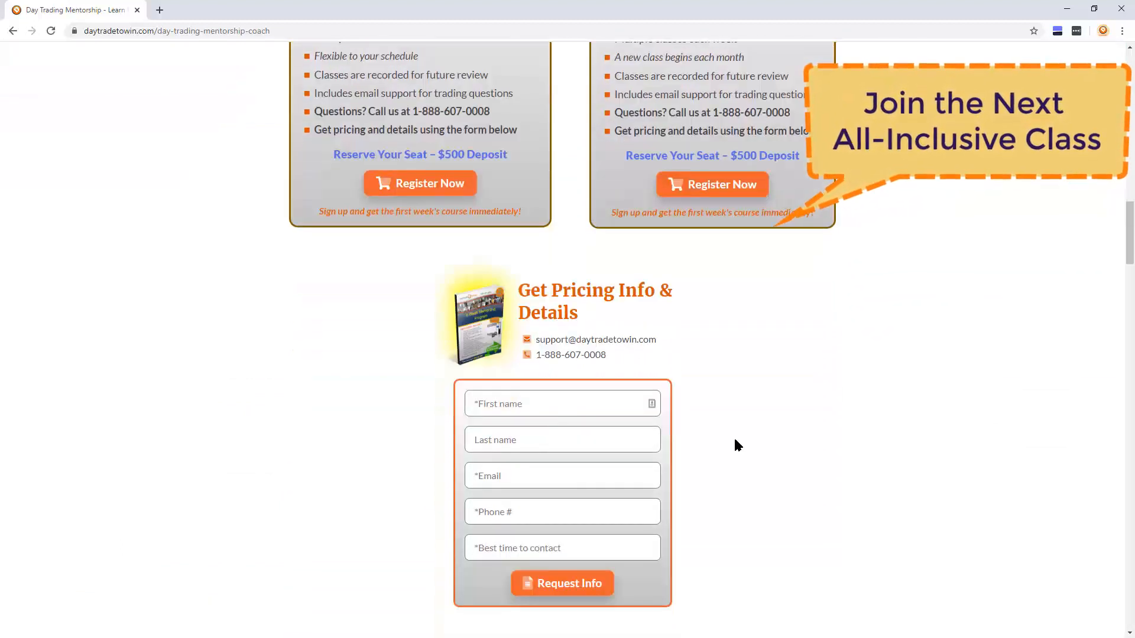
scroll(737, 447, down, 6)
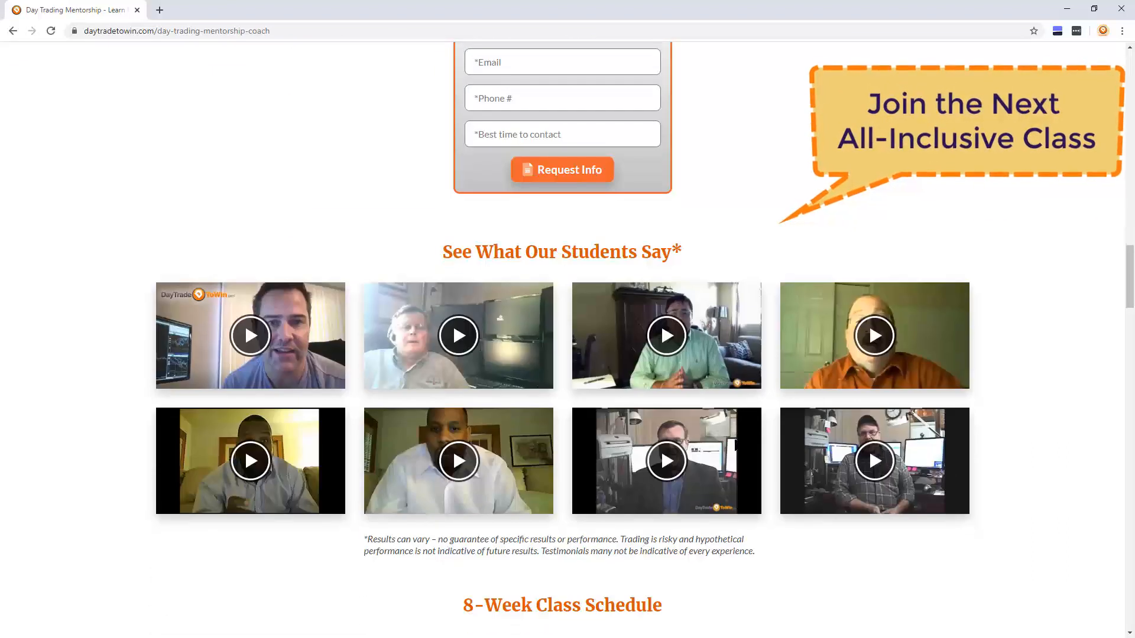
scroll(735, 447, down, 1)
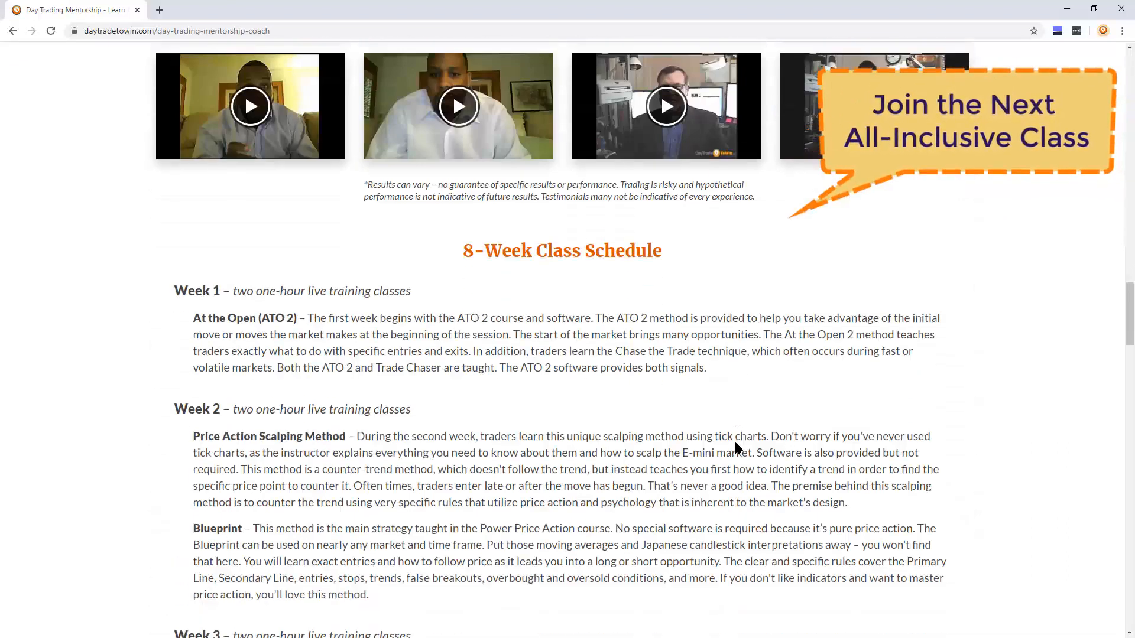